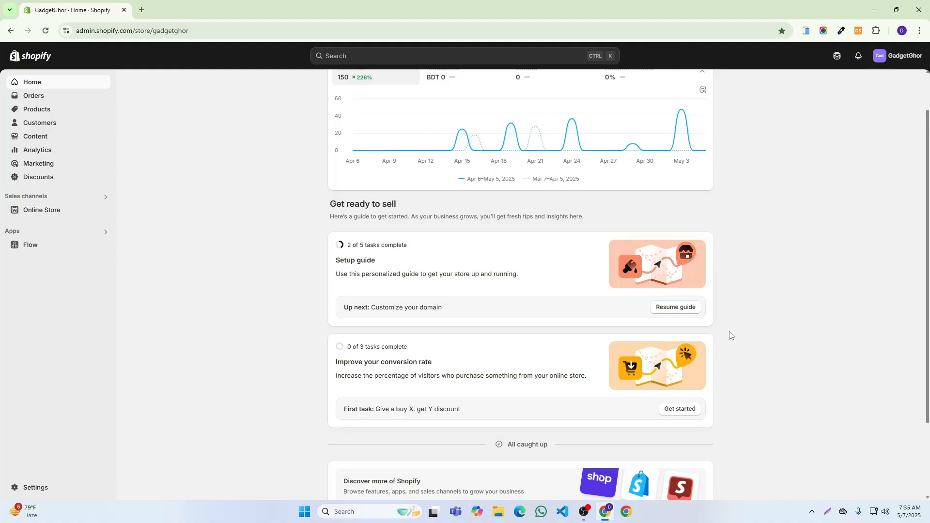
pyautogui.click(827, 512)
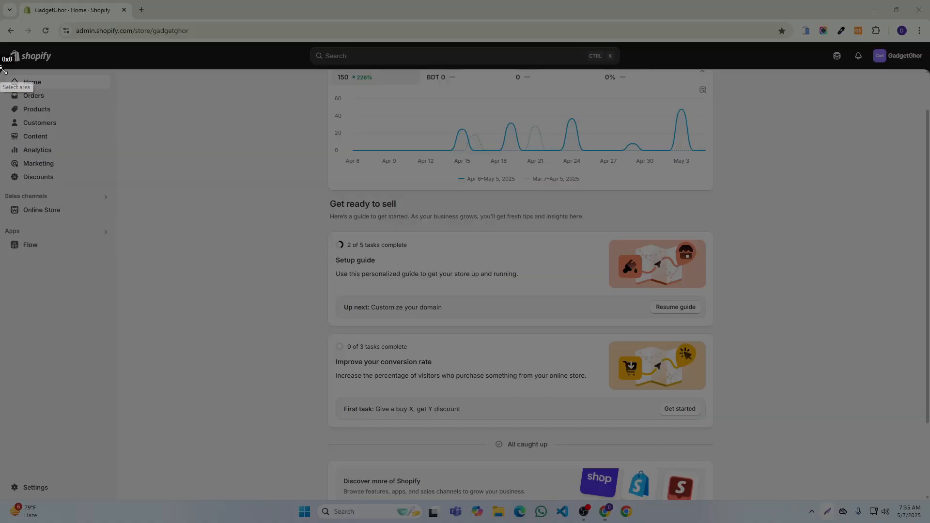
pyautogui.moveTo(0, 67)
pyautogui.mouseDown()
pyautogui.moveTo(929, 513)
pyautogui.moveTo(929, 502)
pyautogui.mouseUp()
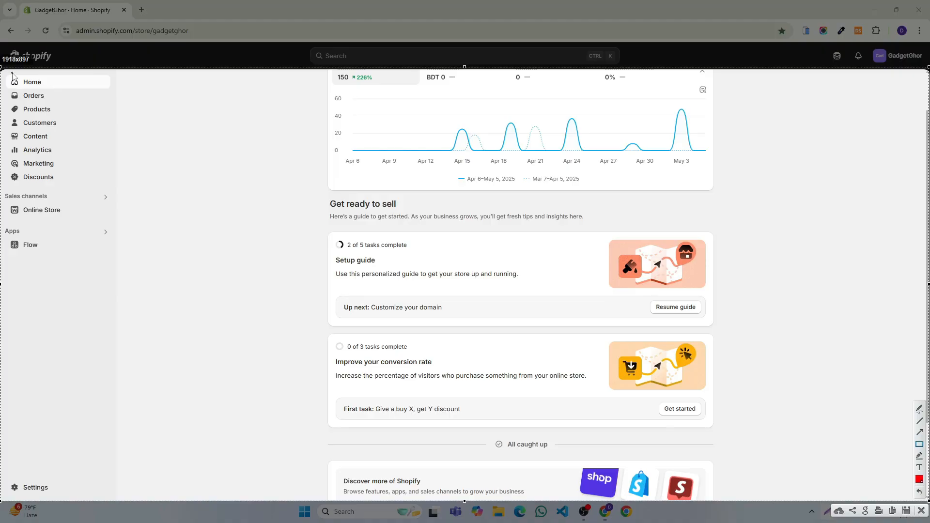
pyautogui.moveTo(8, 74)
pyautogui.mouseDown()
pyautogui.moveTo(42, 87)
pyautogui.moveTo(437, 437)
pyautogui.moveTo(470, 490)
pyautogui.mouseUp()
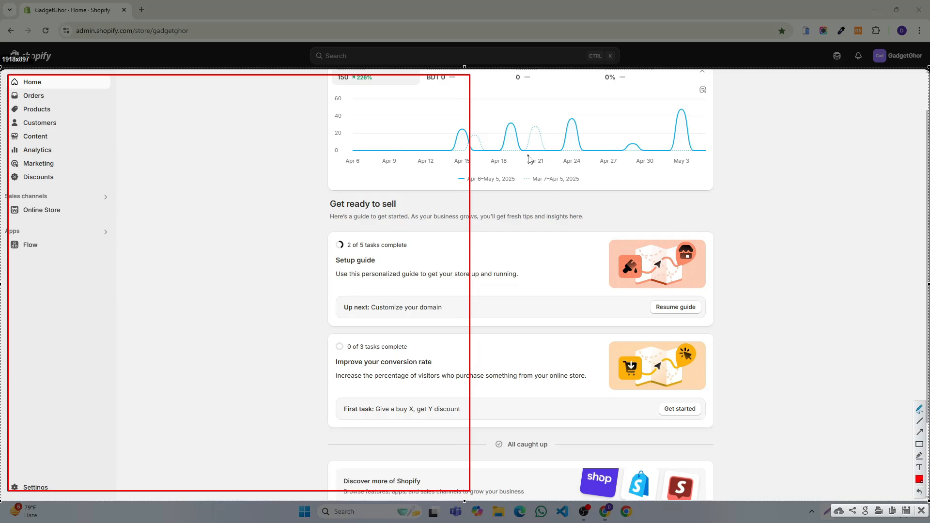
pyautogui.moveTo(526, 155); pyautogui.dragTo(847, 189)
pyautogui.moveTo(562, 301); pyautogui.dragTo(913, 258)
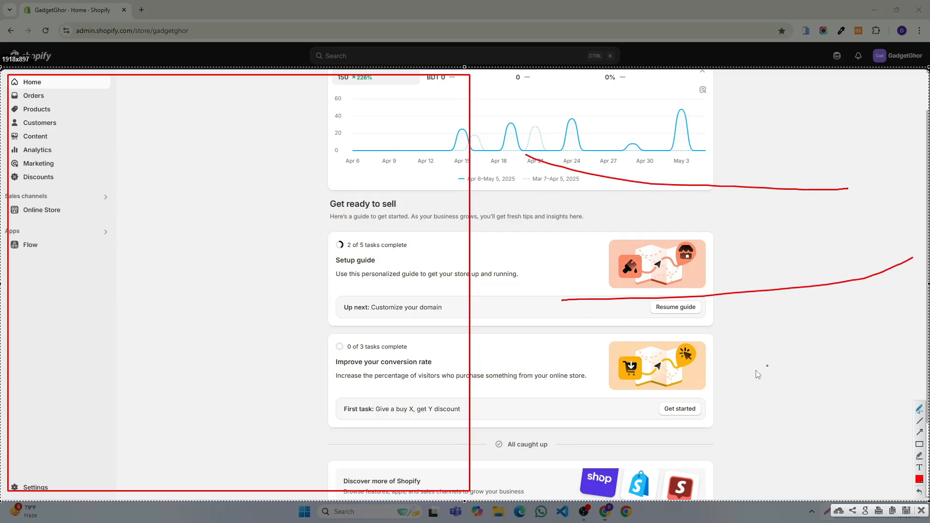
pyautogui.moveTo(617, 421); pyautogui.dragTo(891, 386)
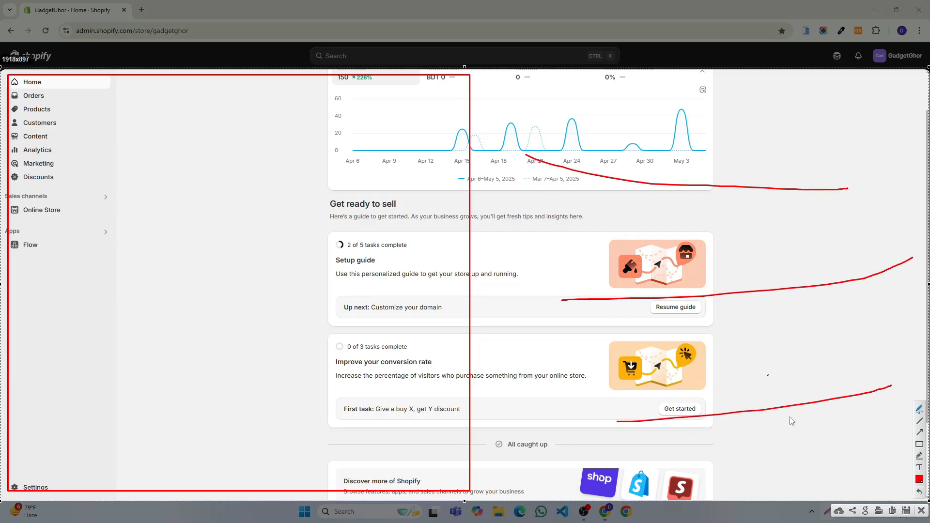
pyautogui.click(922, 511)
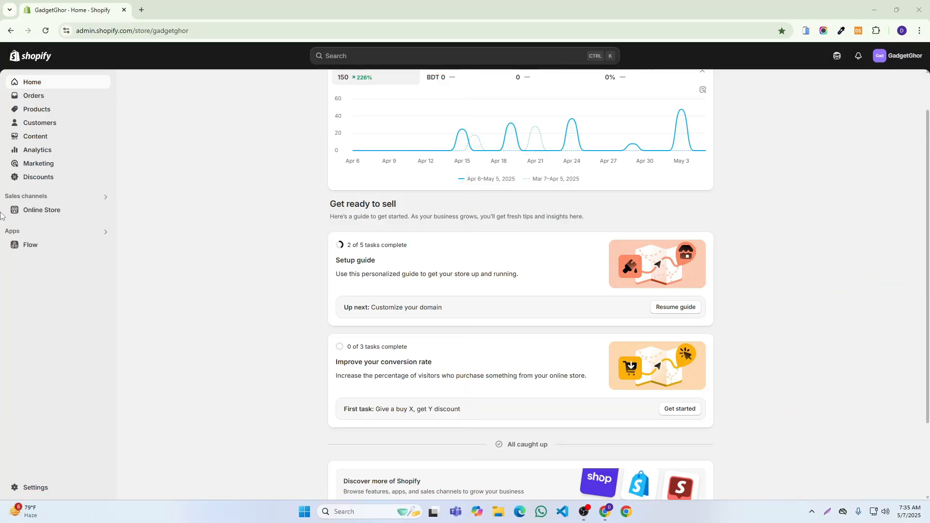
# Open the Motion theme from the online store's theme library for customization.
pyautogui.click(22, 210)
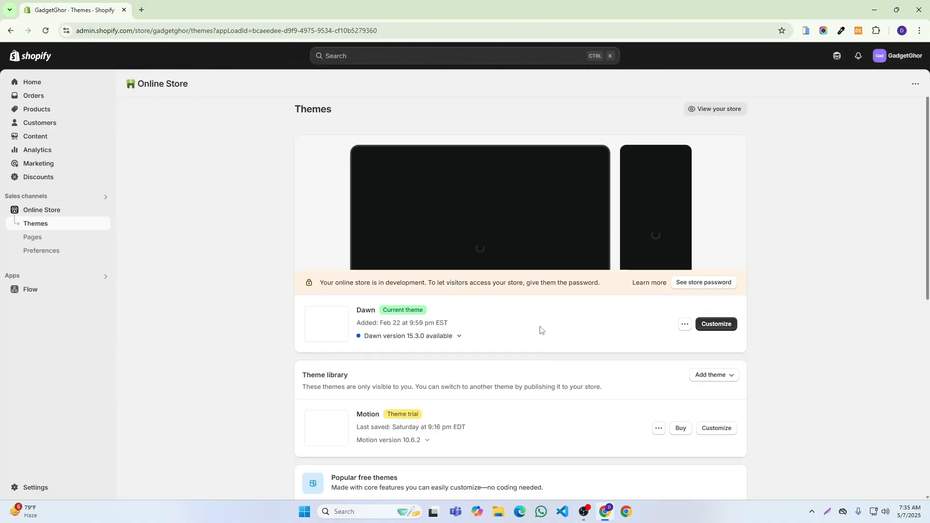
pyautogui.scroll(-2, 546, 332)
pyautogui.scroll(-1, 546, 333)
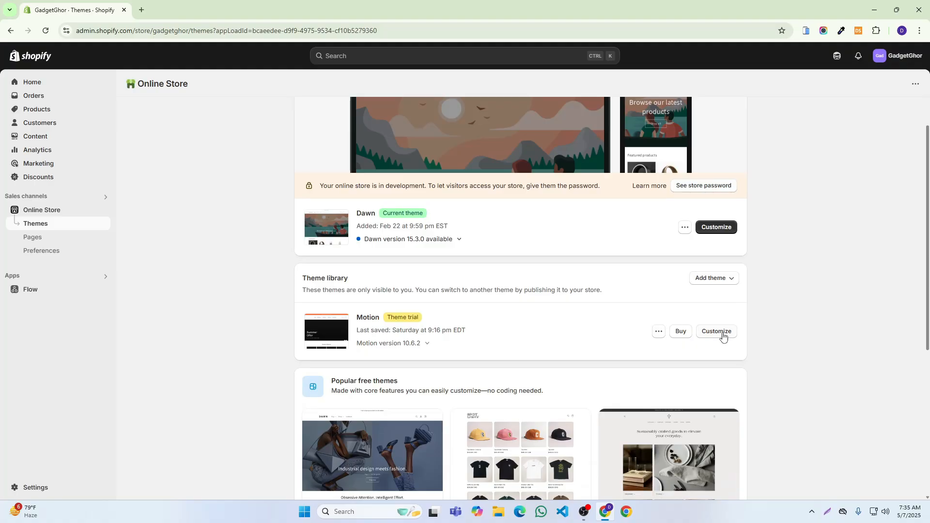
pyautogui.click(717, 333)
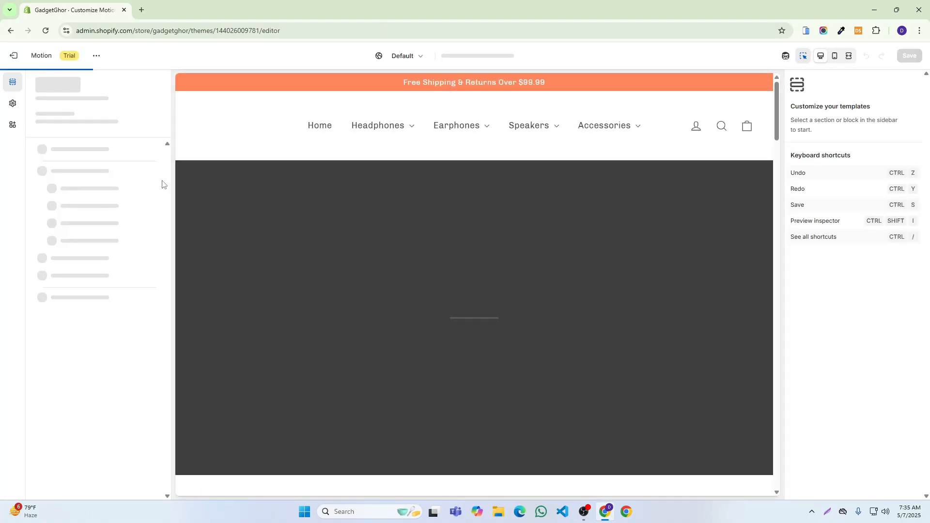
# Add an Image with text section to the home page template and place it directly above the Rich text section.
pyautogui.scroll(-2, 385, 232)
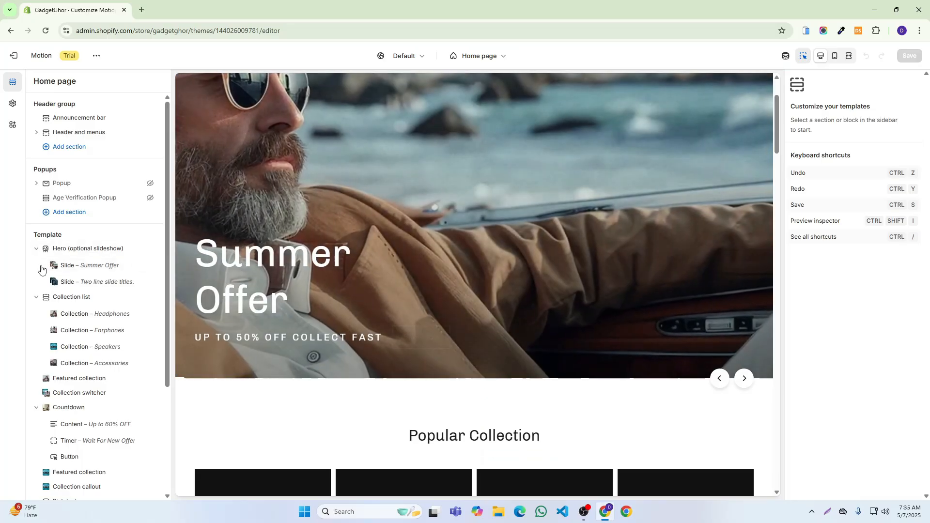
pyautogui.scroll(-3, 82, 355)
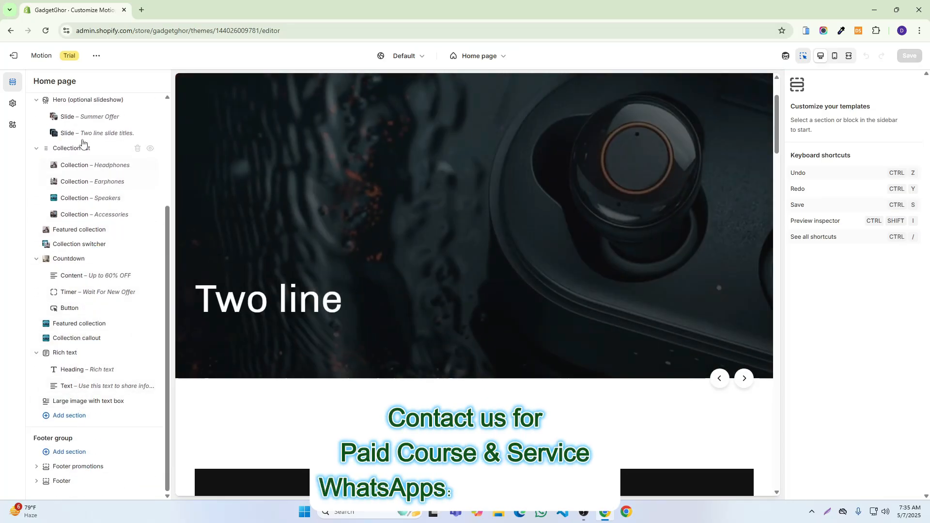
pyautogui.click(64, 416)
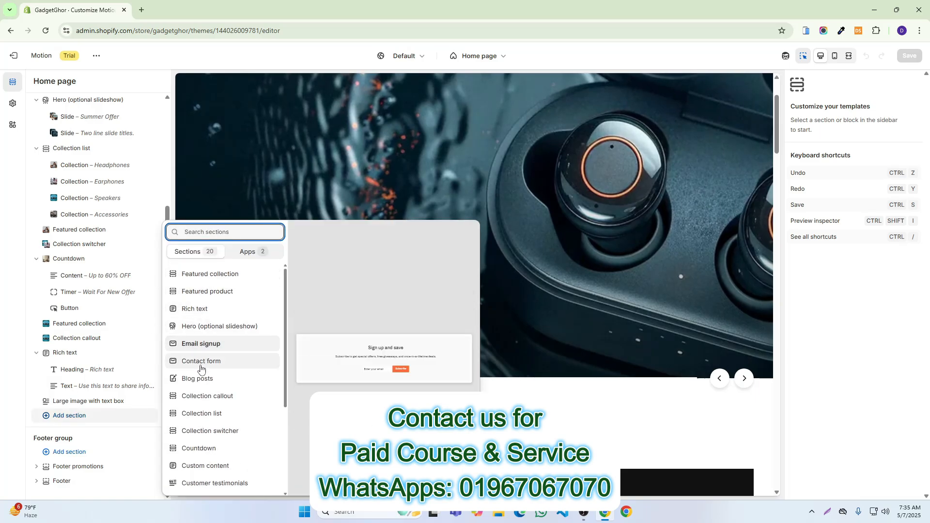
pyautogui.scroll(-3, 201, 451)
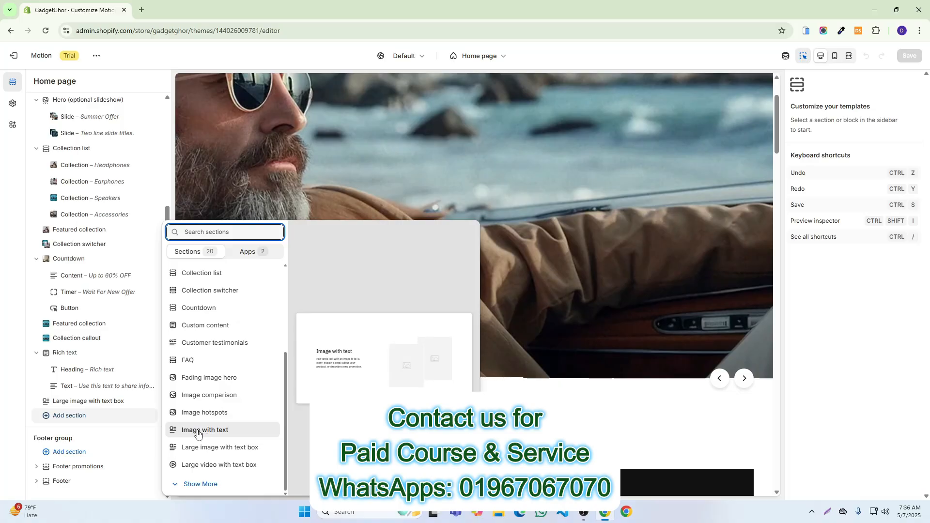
pyautogui.click(197, 431)
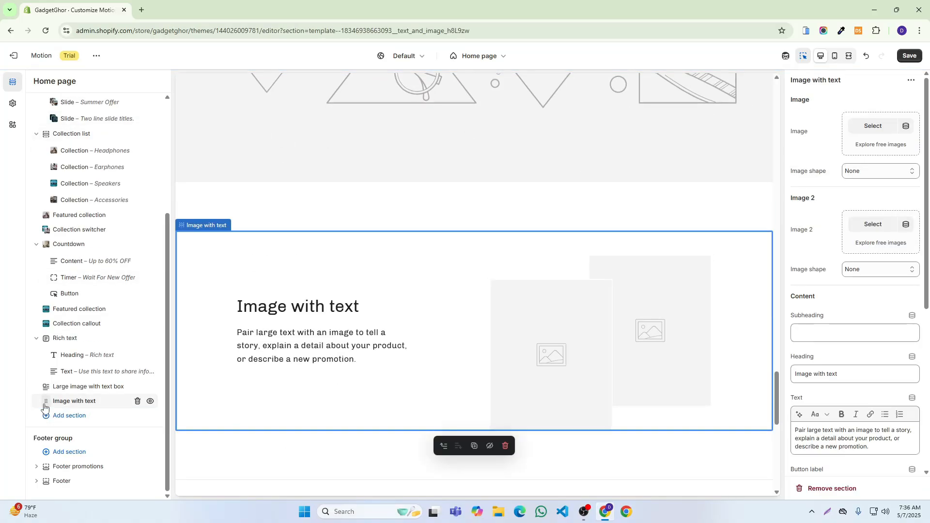
pyautogui.moveTo(44, 407); pyautogui.dragTo(46, 339)
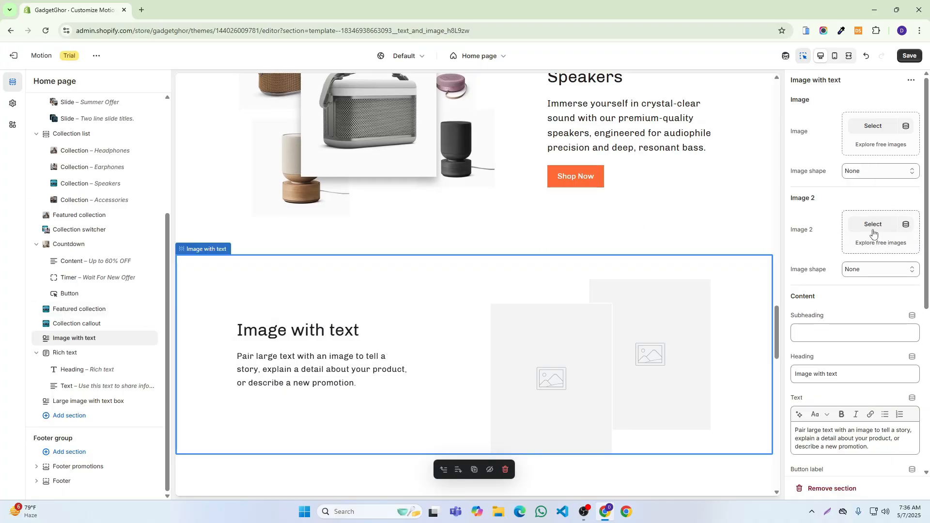
# Upload ezgif.com-webp-to-jpg-converter_62.jpg from the Movies folder and use it as the first image of the Image with text section.
pyautogui.click(866, 132)
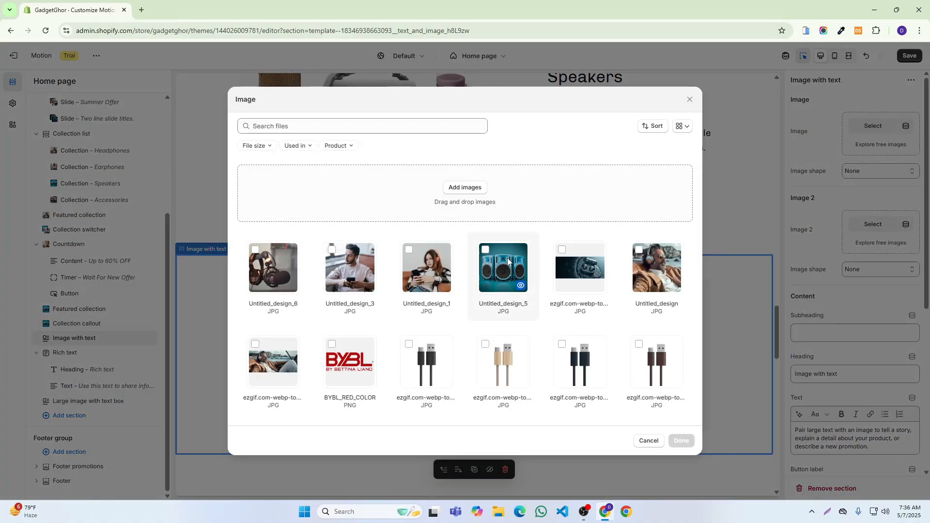
pyautogui.scroll(-3, 502, 227)
pyautogui.scroll(1, 506, 259)
pyautogui.scroll(2, 508, 251)
pyautogui.click(471, 196)
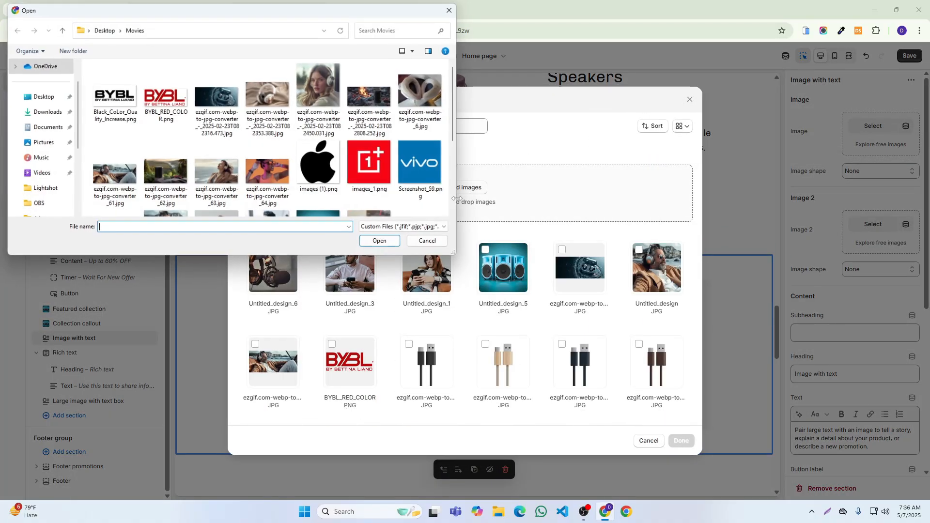
pyautogui.scroll(-3, 321, 165)
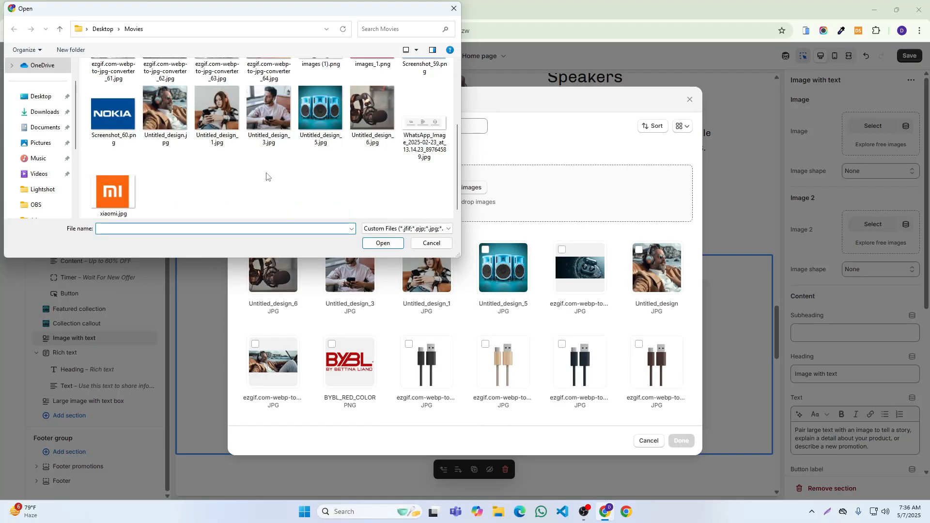
pyautogui.scroll(3, 267, 175)
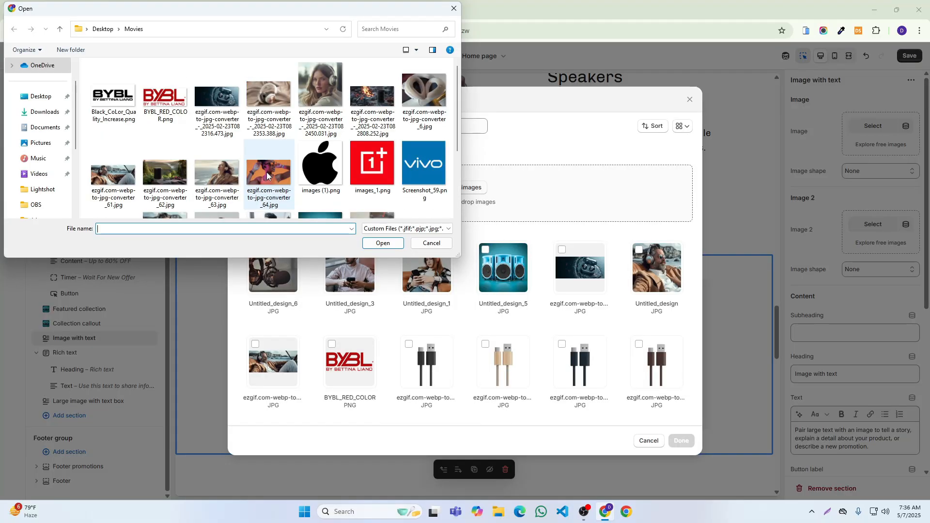
pyautogui.click(169, 182)
pyautogui.click(382, 244)
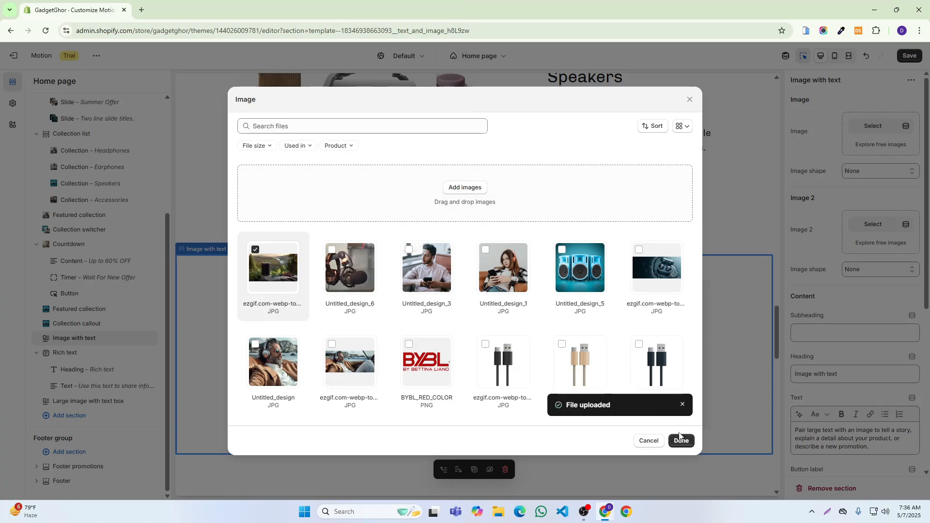
pyautogui.click(681, 441)
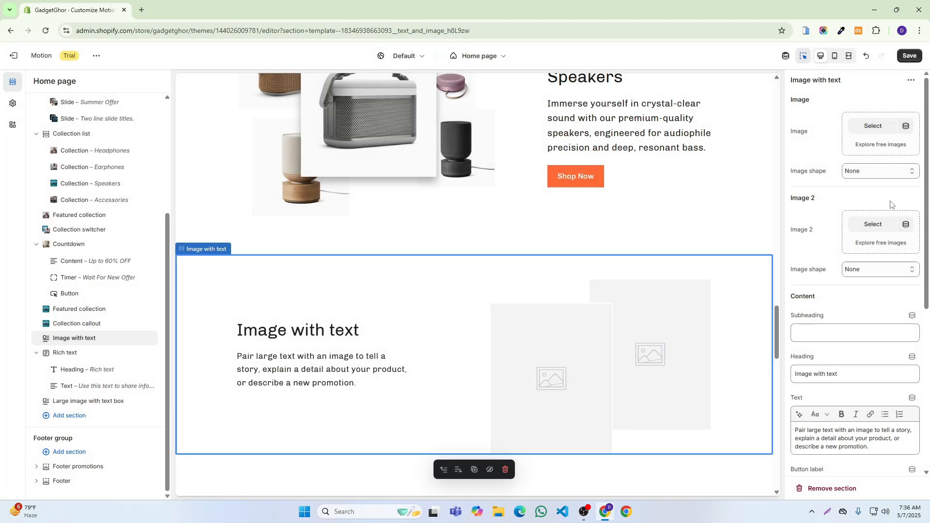
# Upload the campfire speaker photo ezgif.com-webp-to-jpg-converter_-_2025-02-23T082808.252.jpg and assign it as Image 2 of the Image with text section.
pyautogui.click(874, 227)
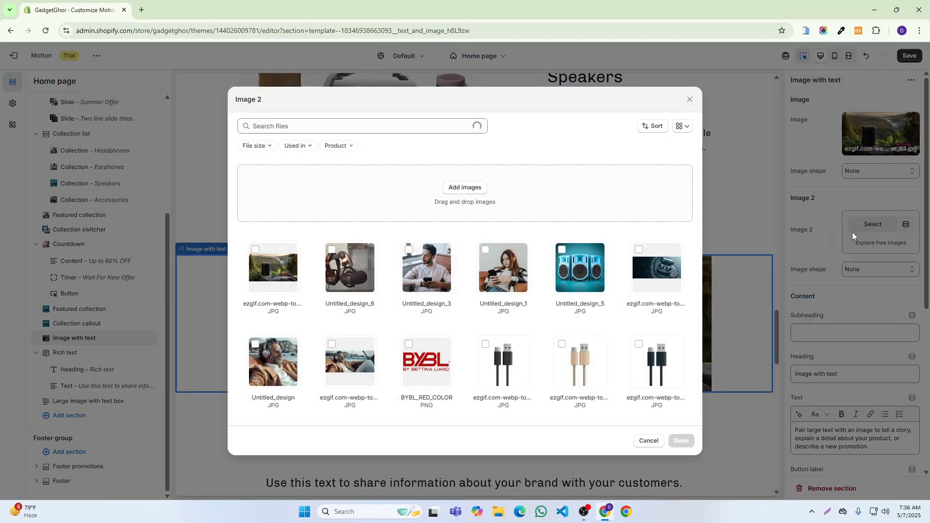
pyautogui.click(256, 250)
pyautogui.click(474, 192)
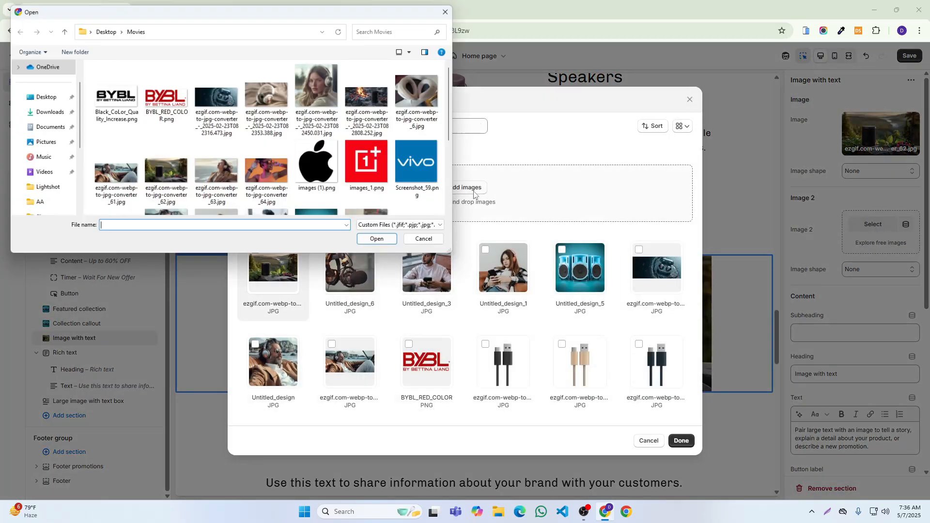
pyautogui.click(367, 96)
pyautogui.click(377, 239)
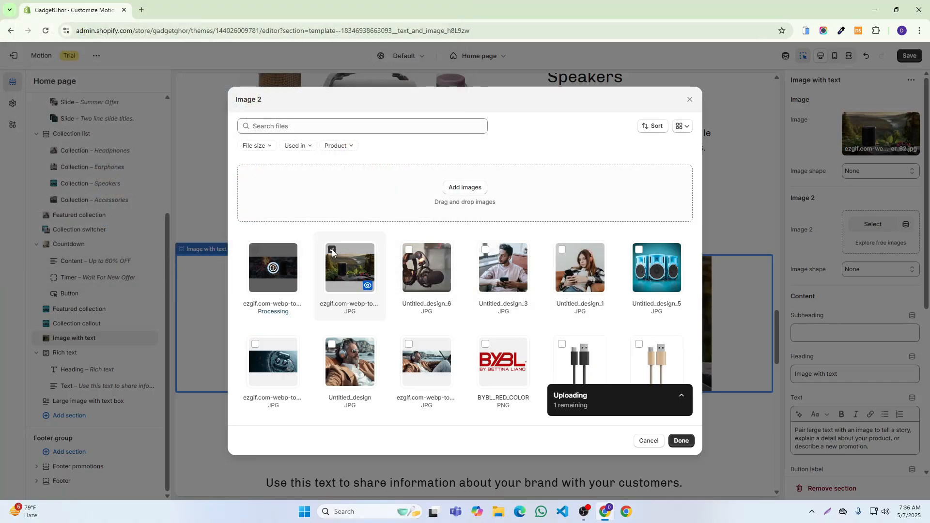
pyautogui.click(333, 249)
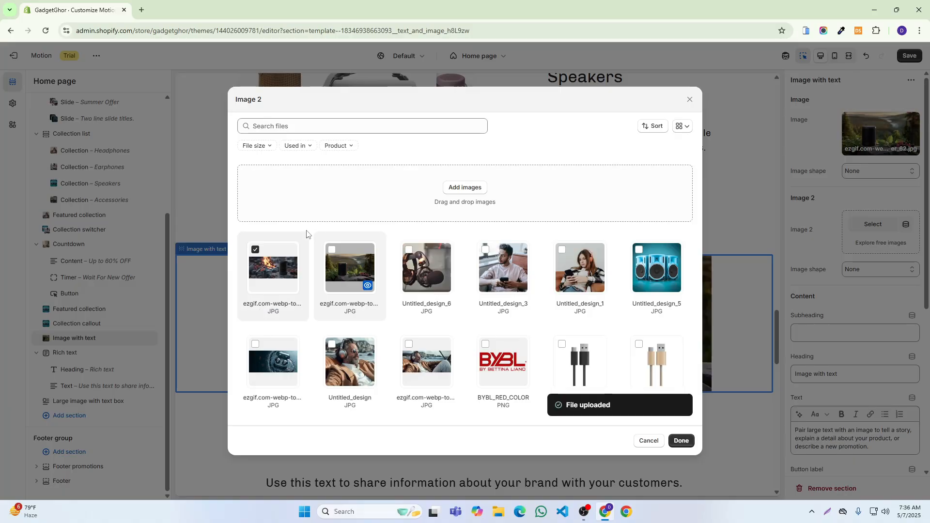
pyautogui.click(679, 440)
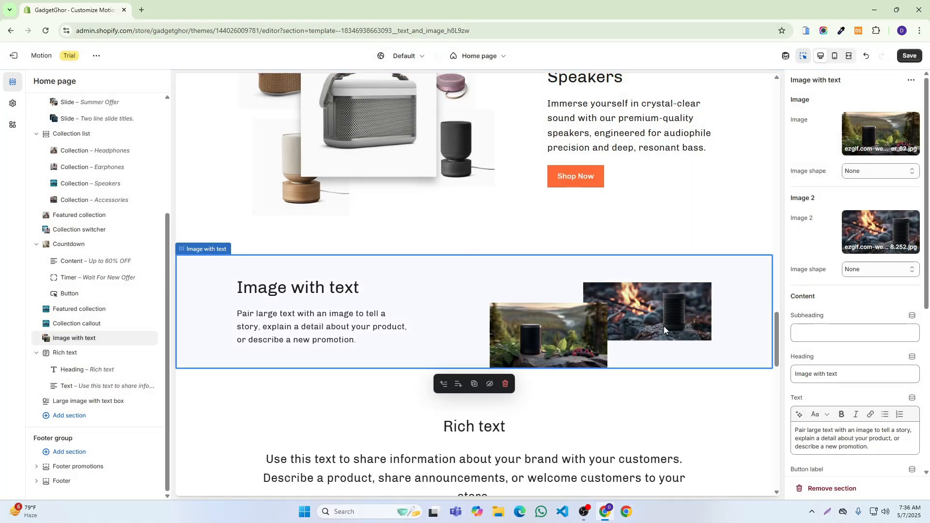
# Save the theme changes and preview the Image with text section on the storefront.
pyautogui.click(909, 56)
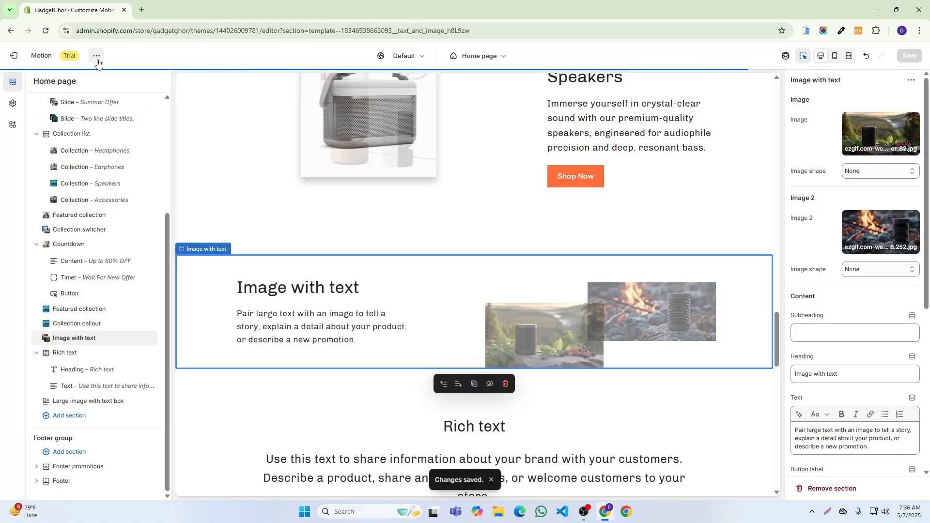
pyautogui.click(97, 56)
pyautogui.click(49, 117)
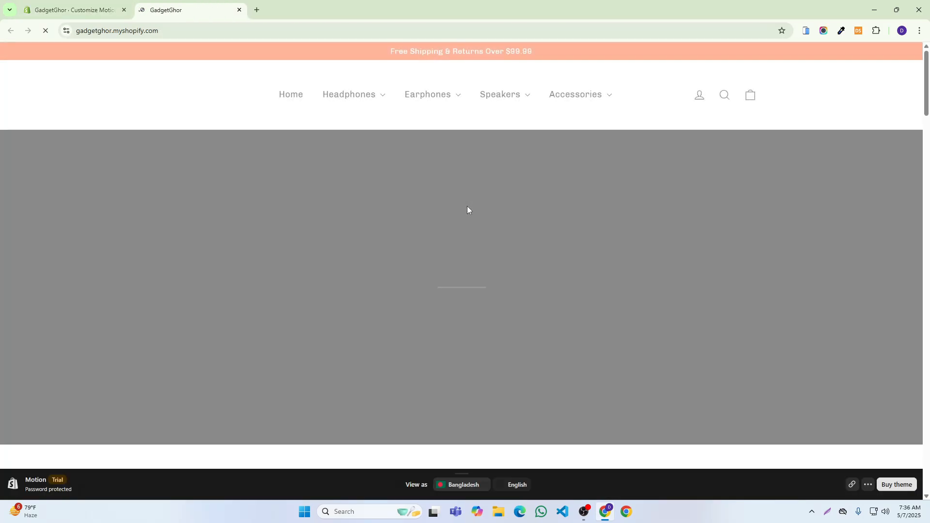
pyautogui.scroll(-20, 464, 199)
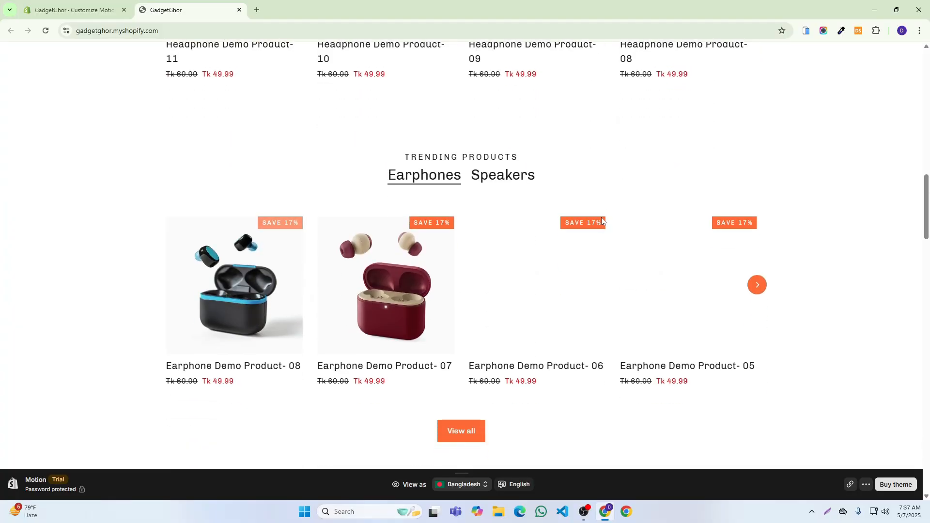
pyautogui.scroll(-15, 602, 221)
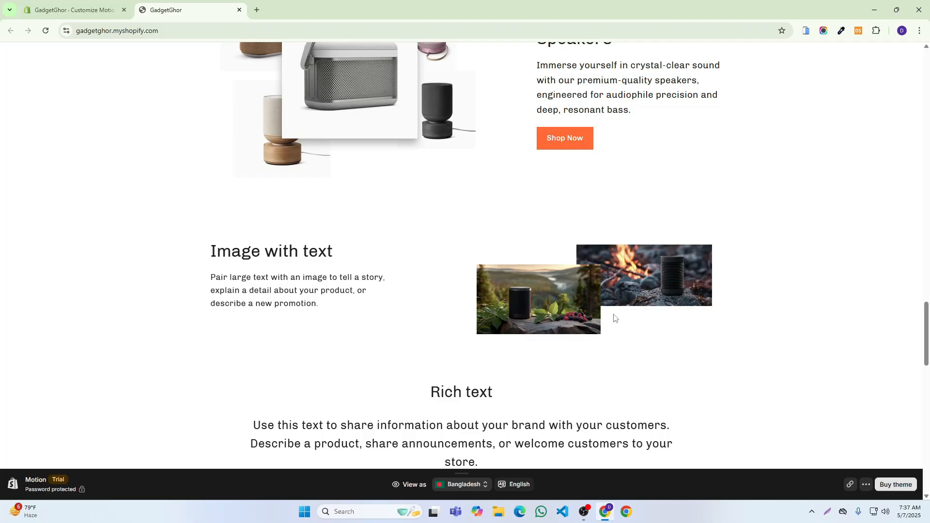
# Remove Image 2 from the Image with text section in the theme editor and save the theme.
pyautogui.hotkey('ctrl', 'shift', 'Tab')
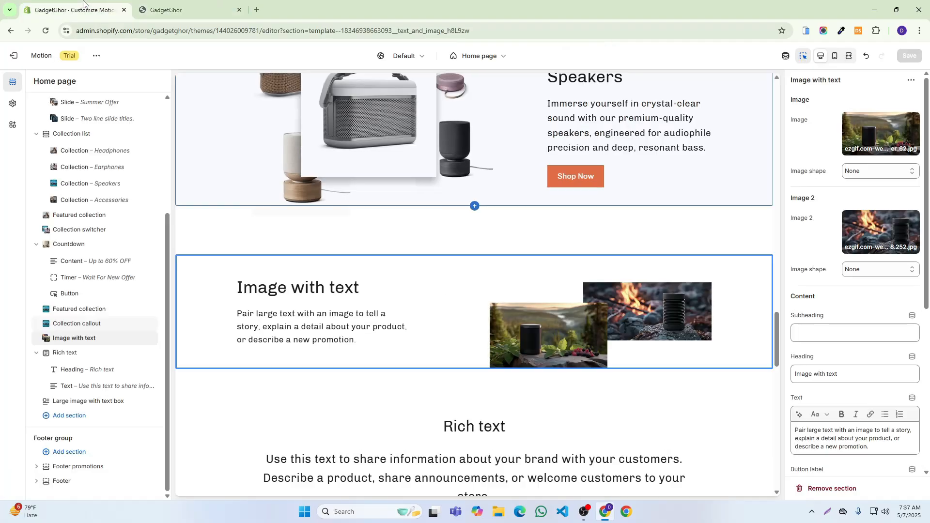
pyautogui.click(880, 233)
pyautogui.click(851, 315)
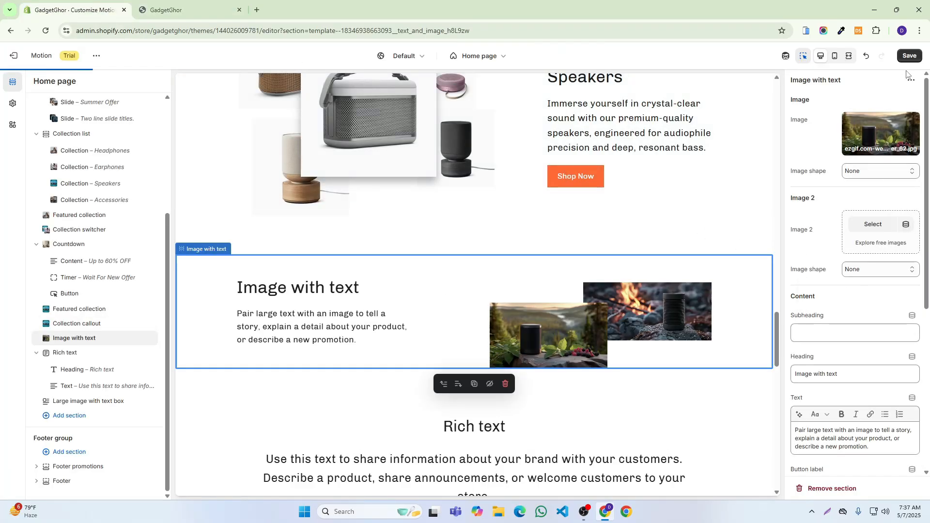
pyautogui.click(909, 55)
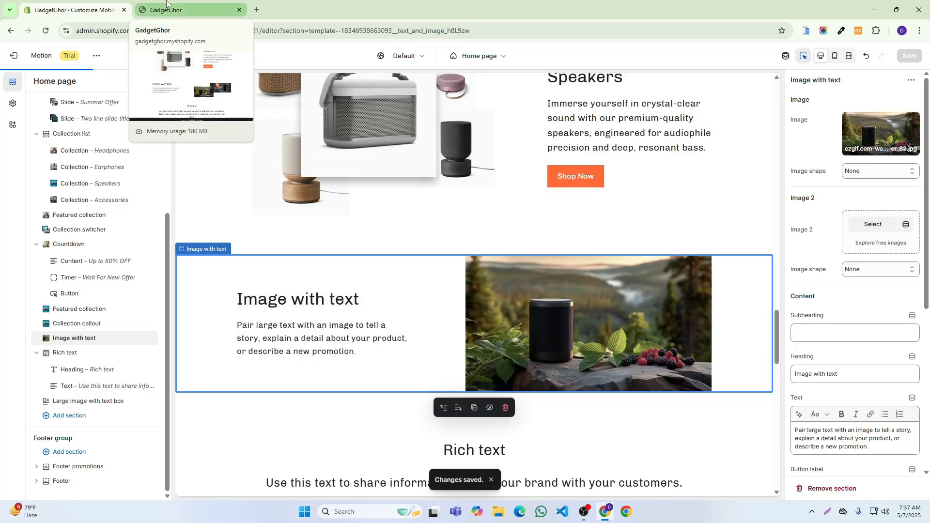
# Check the single-image layout of the Image with text section in the storefront preview and return to the theme editor.
pyautogui.click(166, 4)
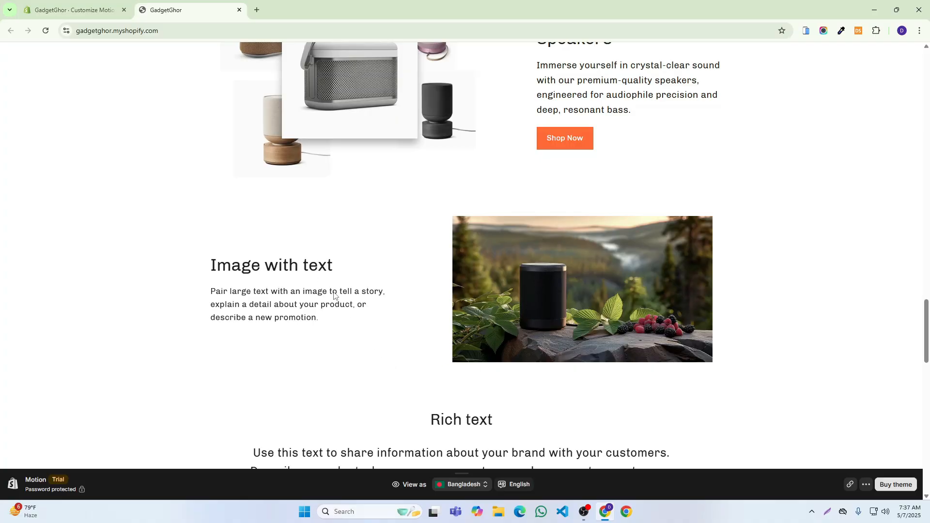
pyautogui.click(102, 2)
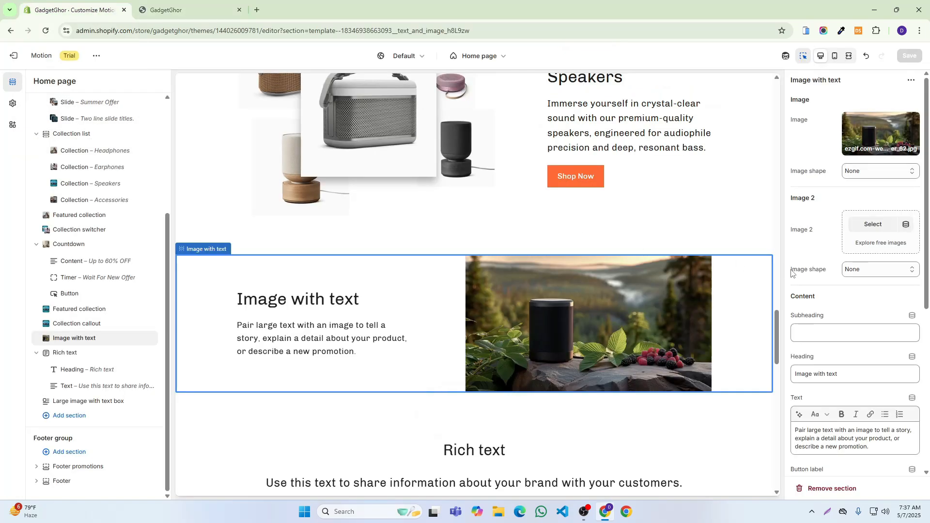
# Try the Portrait, Landscape and Square shapes on the first image of the Image with text section, ending on Square.
pyautogui.click(873, 177)
pyautogui.click(869, 200)
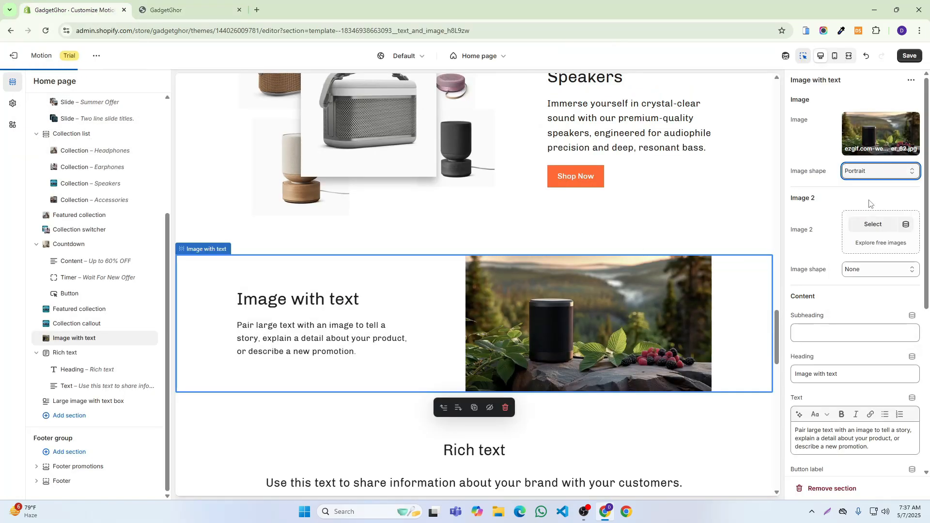
pyautogui.click(874, 170)
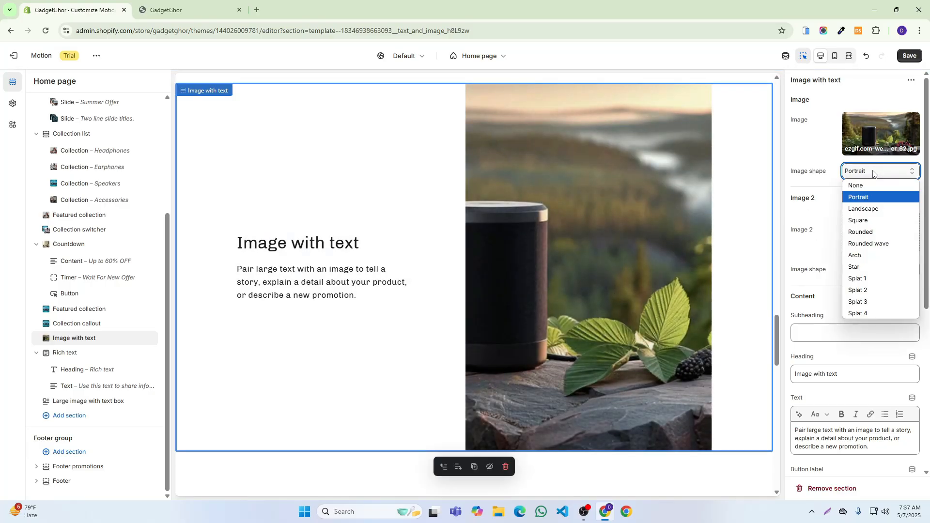
pyautogui.click(870, 209)
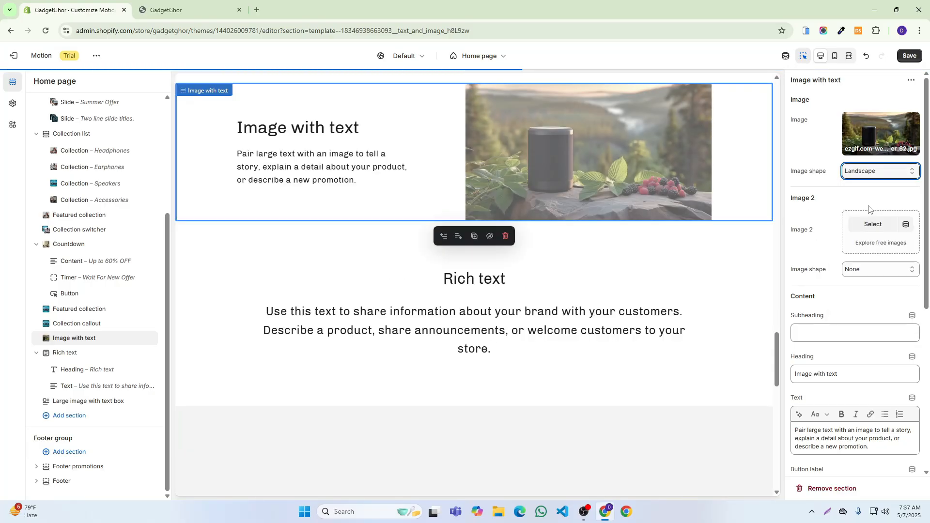
pyautogui.click(872, 170)
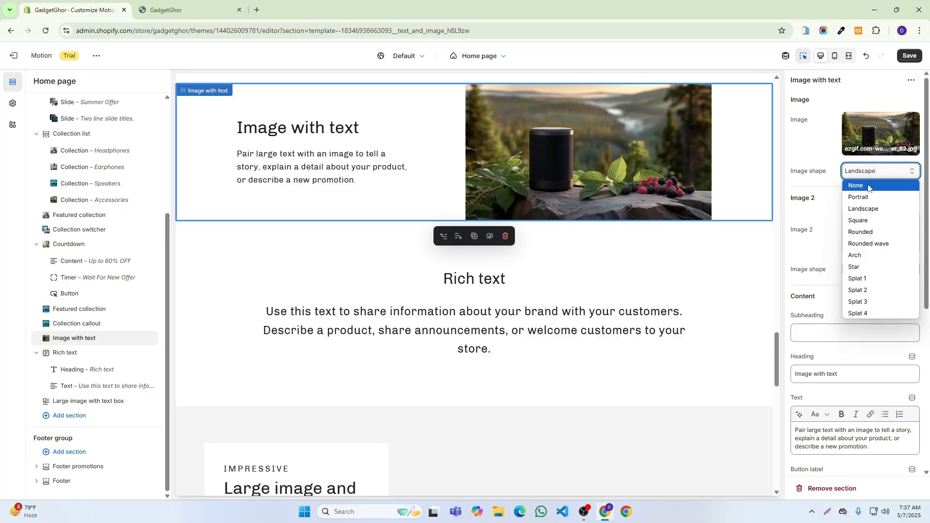
pyautogui.click(863, 221)
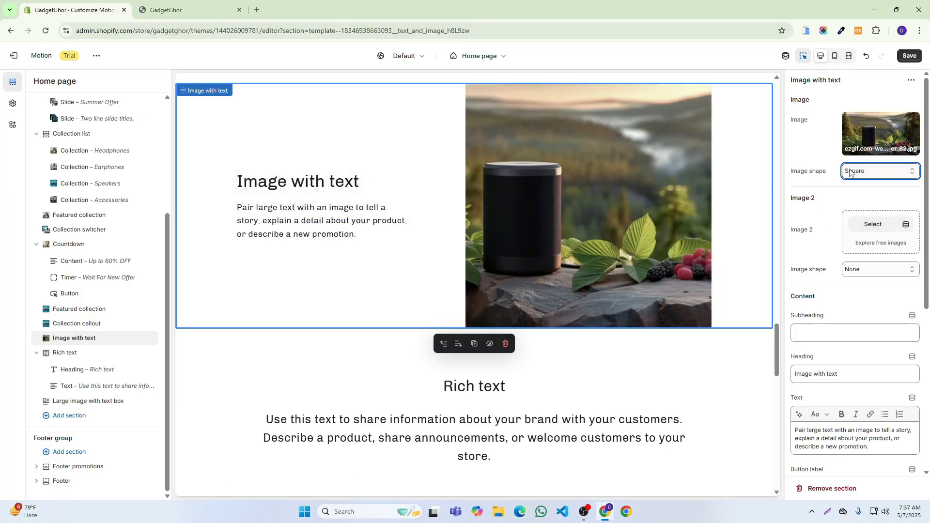
pyautogui.click(850, 172)
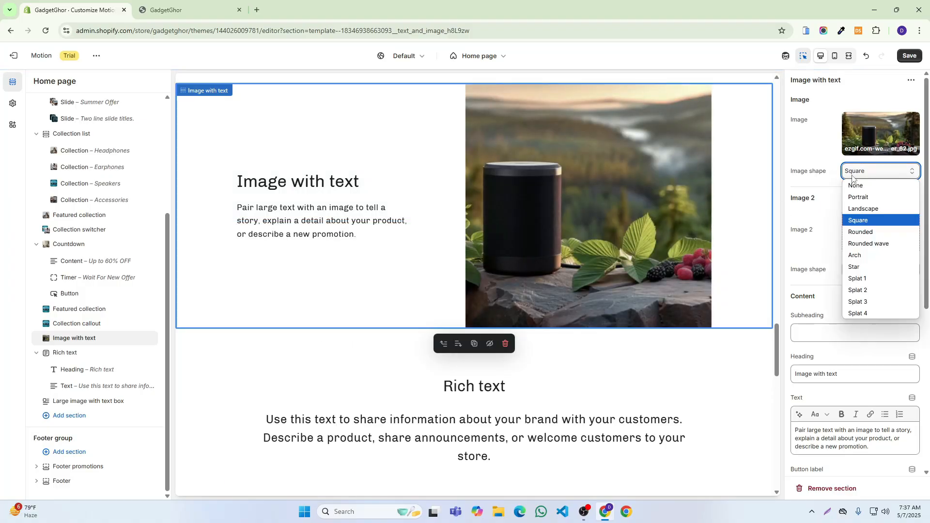
pyautogui.click(861, 221)
# Save the theme, check the square image of the Image with text section on the storefront, and return to the theme editor.
pyautogui.click(909, 58)
pyautogui.click(170, 10)
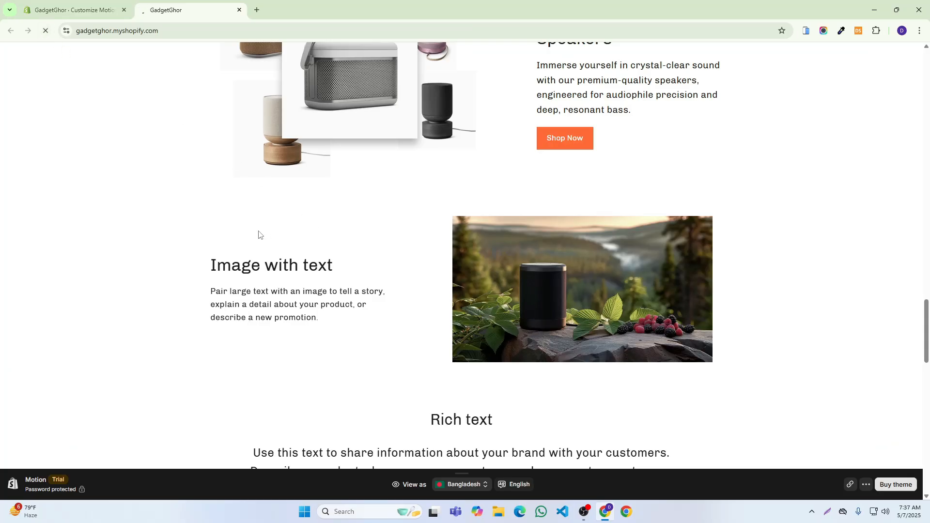
pyautogui.scroll(-3, 566, 262)
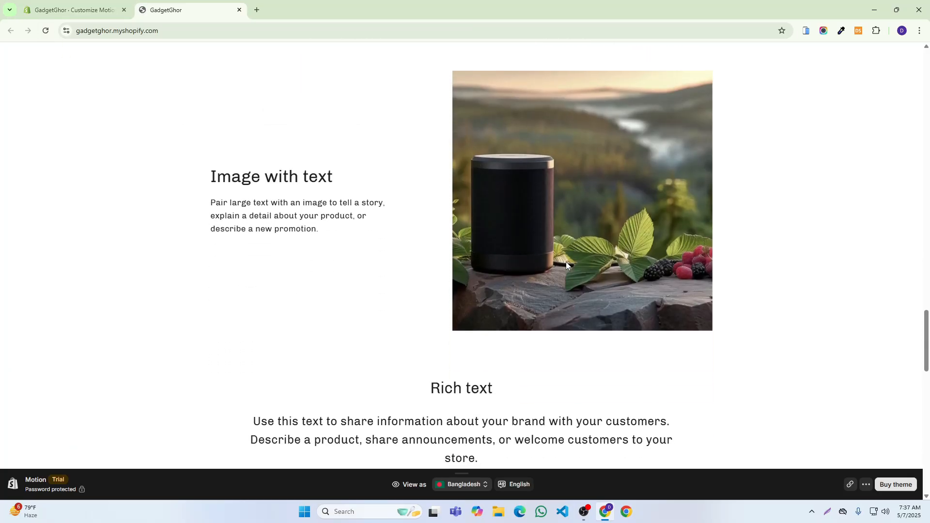
pyautogui.scroll(1, 566, 262)
pyautogui.click(73, 10)
# Try the Rounded, Rounded wave, Arch and Star shapes on the first image of the Image with text section.
pyautogui.click(879, 170)
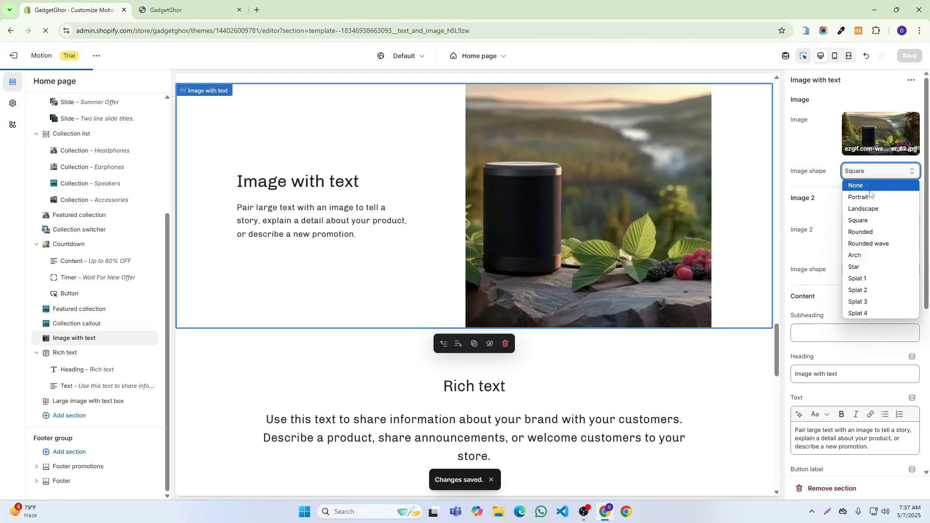
pyautogui.click(866, 233)
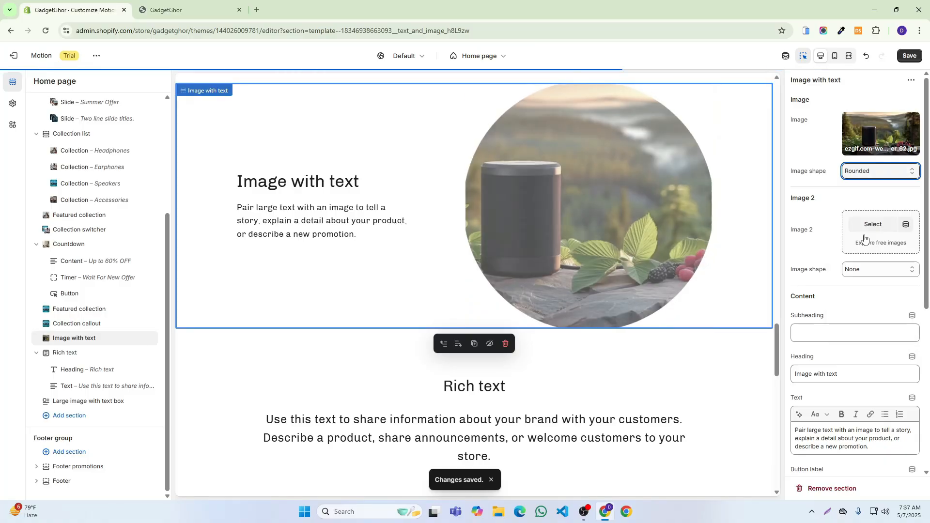
pyautogui.click(872, 167)
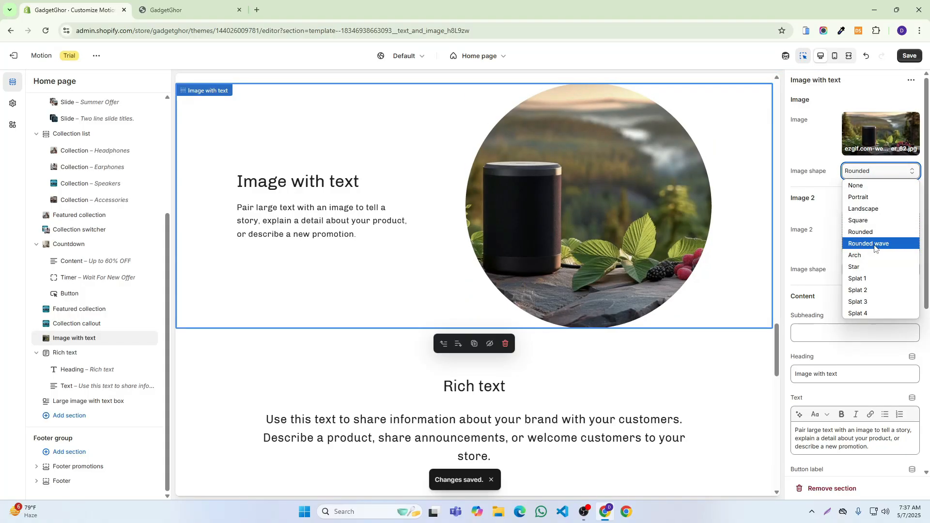
pyautogui.click(875, 245)
pyautogui.click(871, 176)
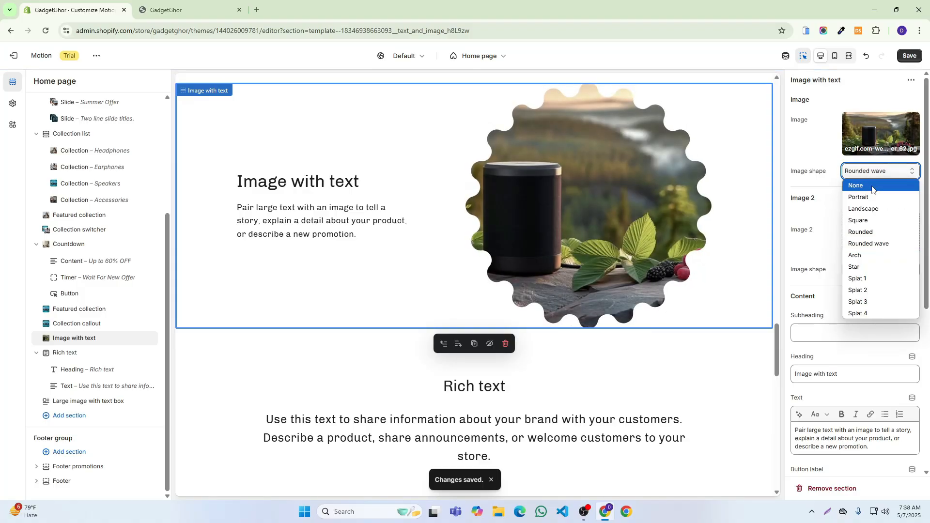
pyautogui.click(869, 255)
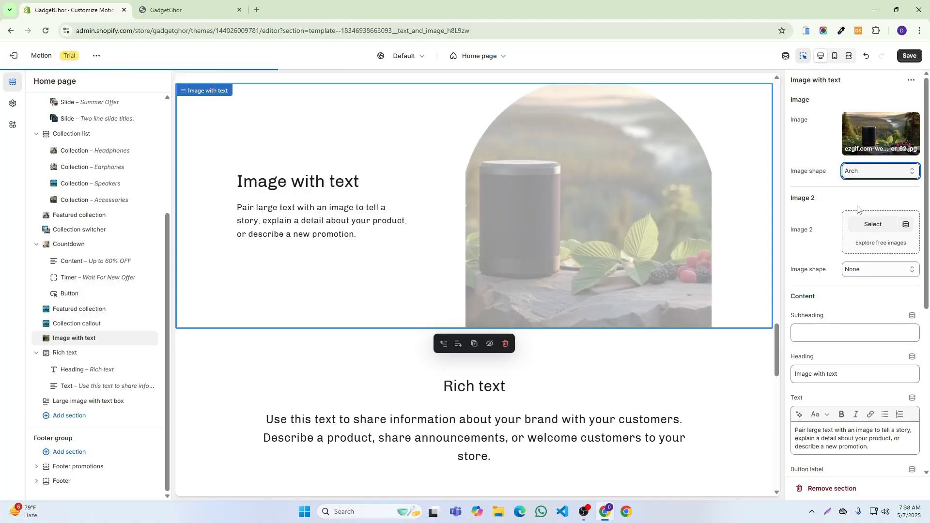
pyautogui.click(863, 173)
pyautogui.click(863, 267)
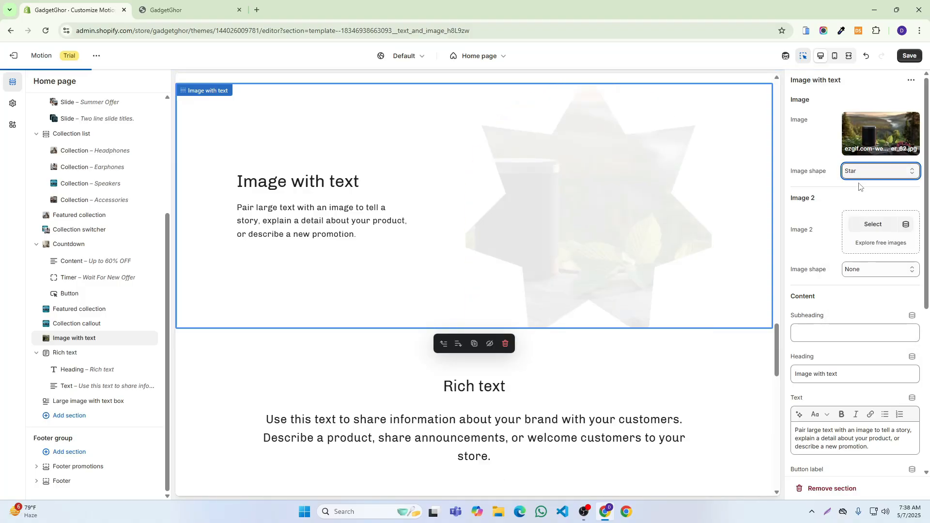
# Try the Splat 1 to Splat 4 shapes on the first image and switch it back to Splat 3.
pyautogui.click(863, 173)
pyautogui.click(866, 276)
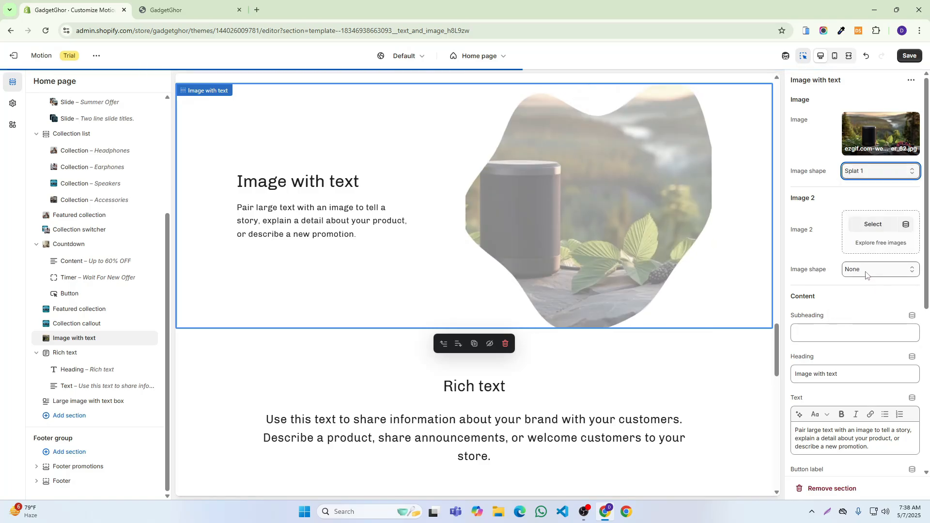
pyautogui.click(866, 174)
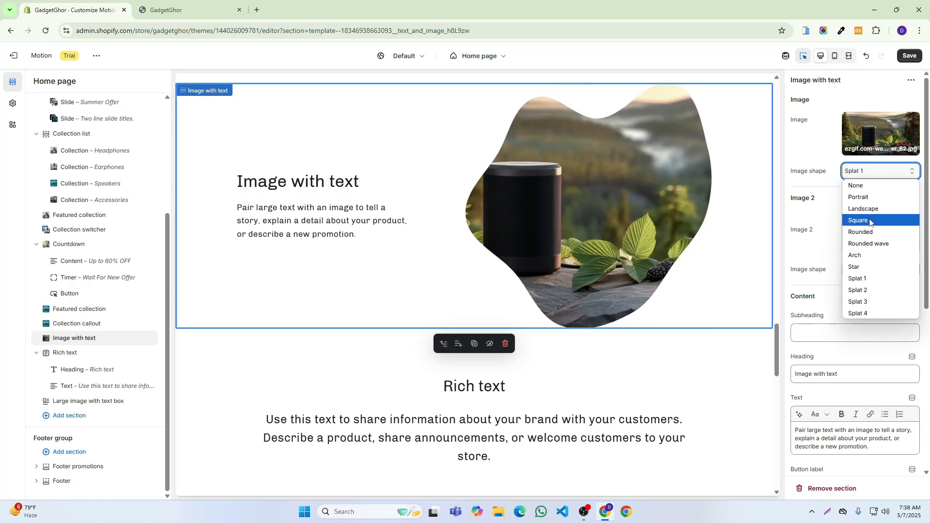
pyautogui.click(866, 291)
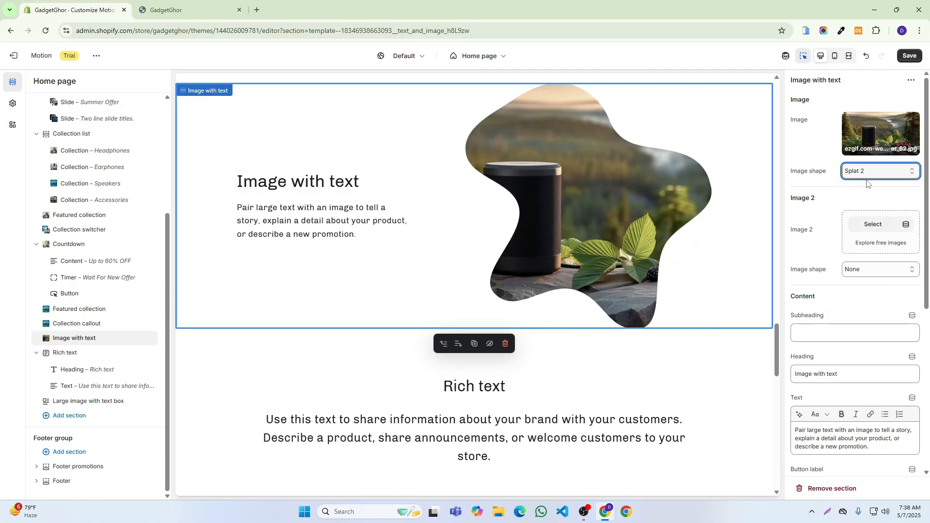
pyautogui.click(866, 173)
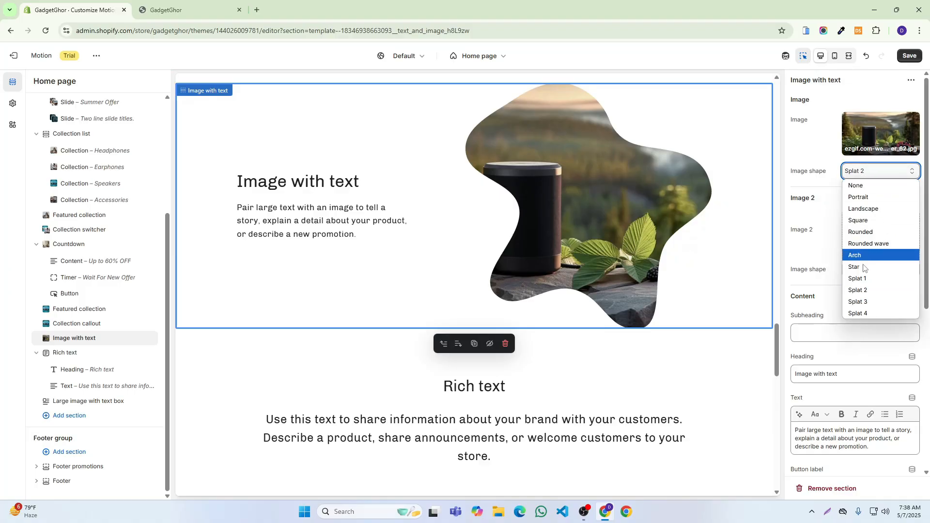
pyautogui.click(861, 302)
pyautogui.click(872, 174)
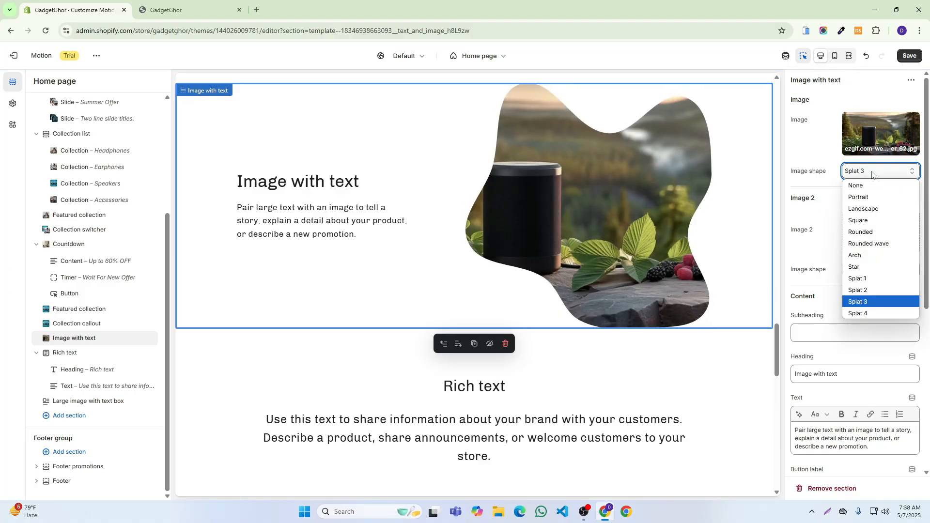
pyautogui.click(868, 313)
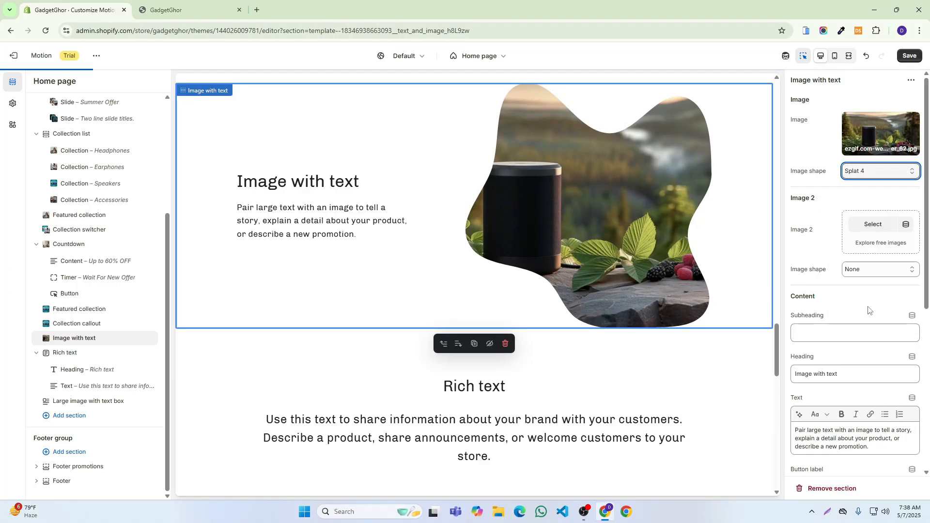
pyautogui.click(867, 172)
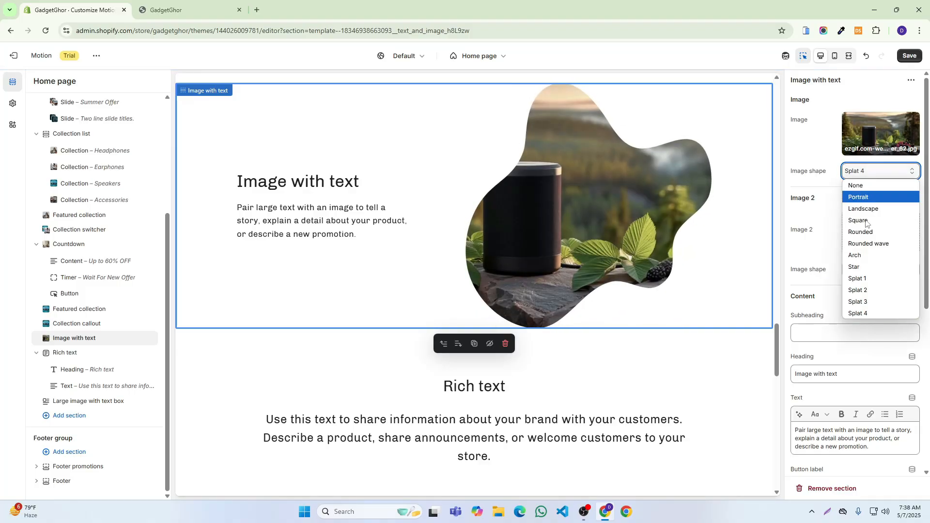
pyautogui.click(858, 302)
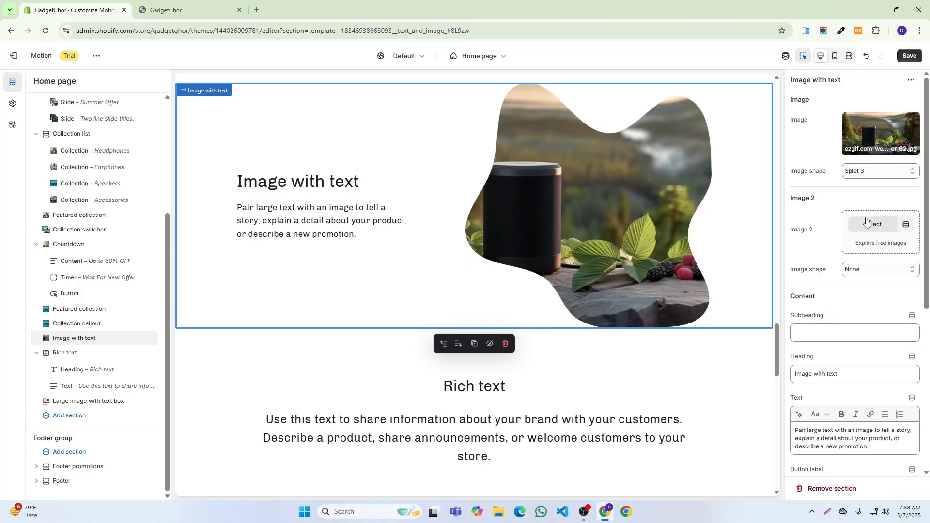
# Assign the campfire speaker photo as Image 2 of the Image with text section and set its shape to Splat 3.
pyautogui.click(873, 224)
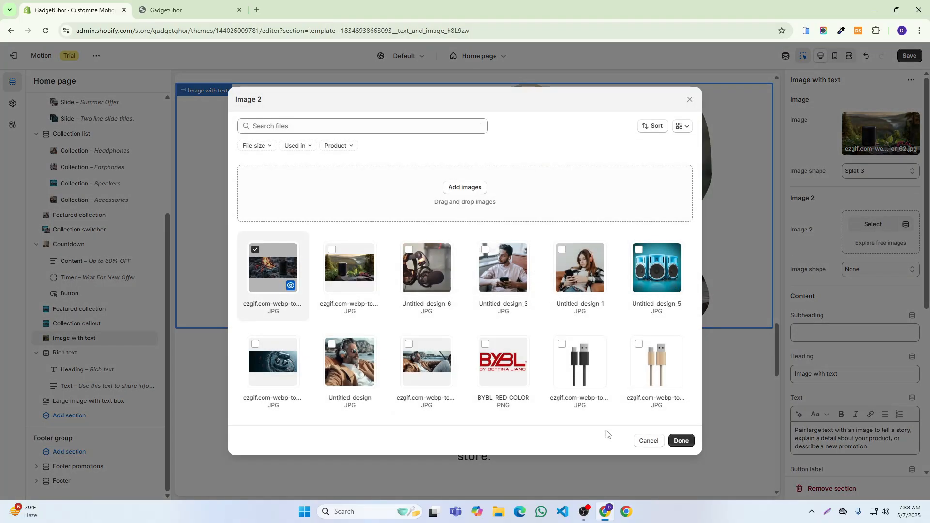
pyautogui.click(688, 441)
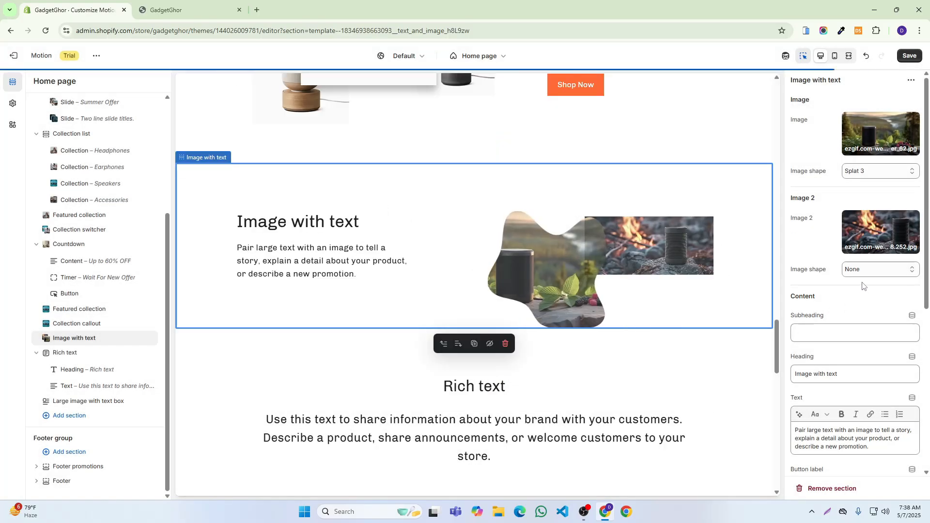
pyautogui.click(858, 271)
pyautogui.click(857, 400)
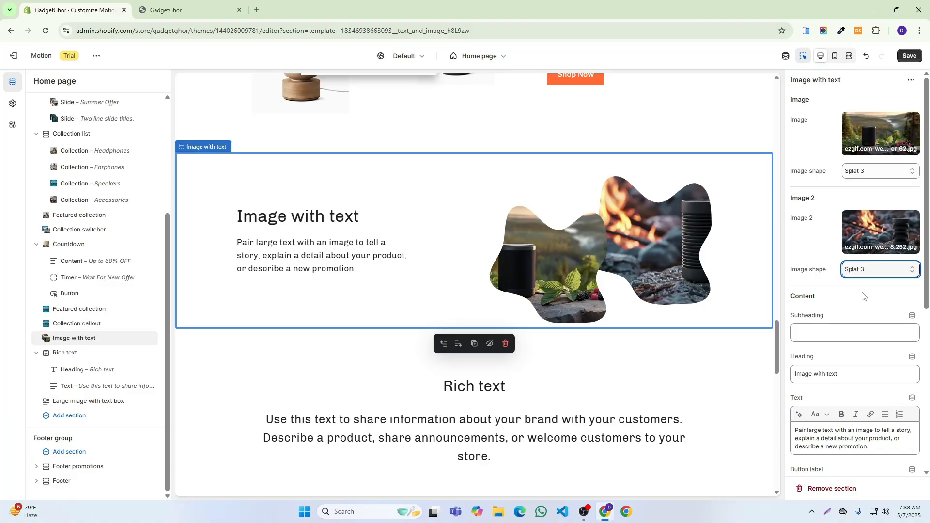
# Try the Splat 1, Splat 2 and Splat 4 shapes on Image 2 of the Image with text section.
pyautogui.click(863, 270)
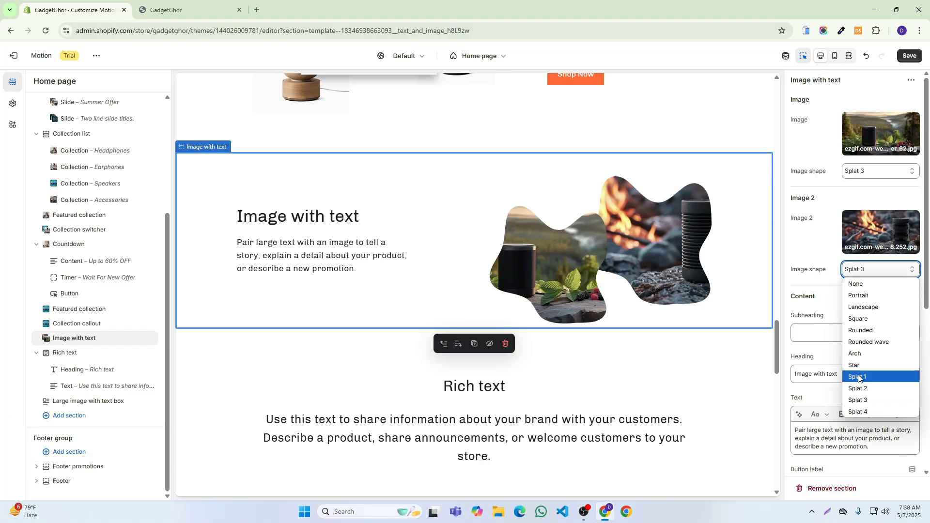
pyautogui.click(859, 376)
pyautogui.click(857, 270)
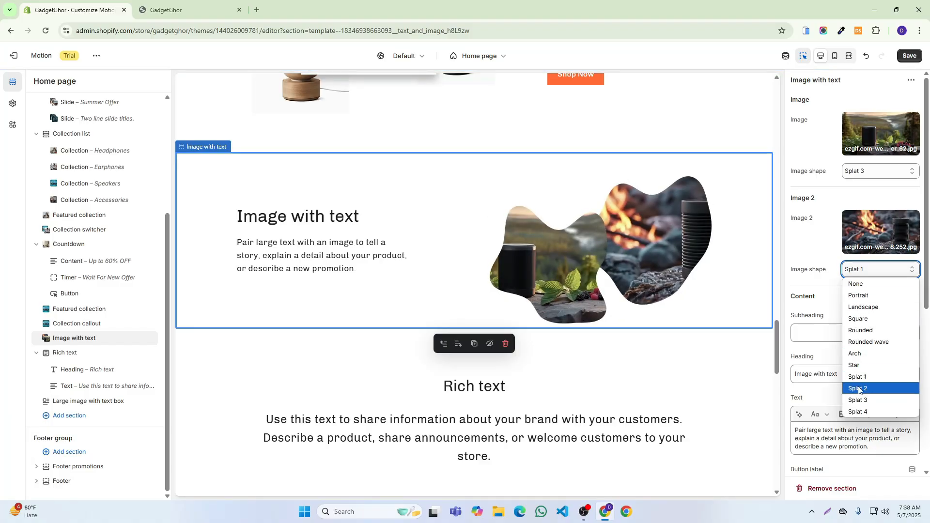
pyautogui.click(859, 389)
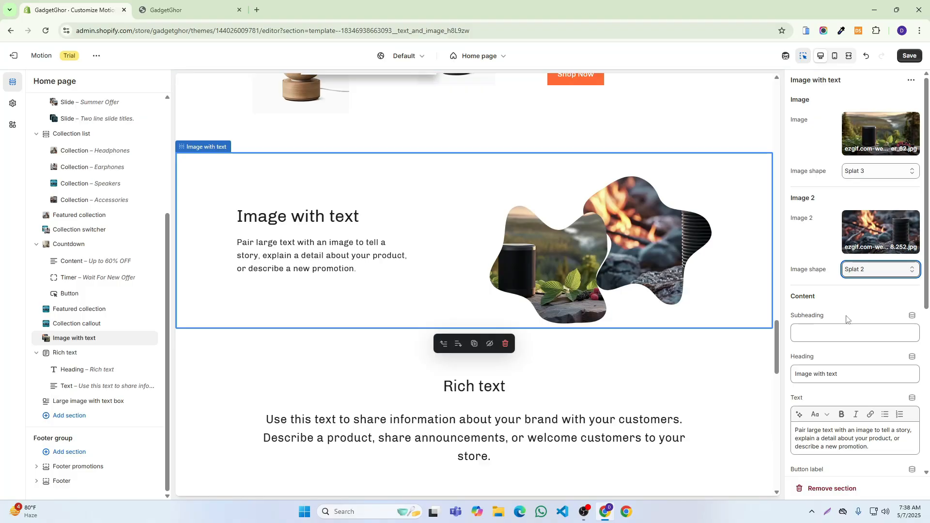
pyautogui.click(870, 274)
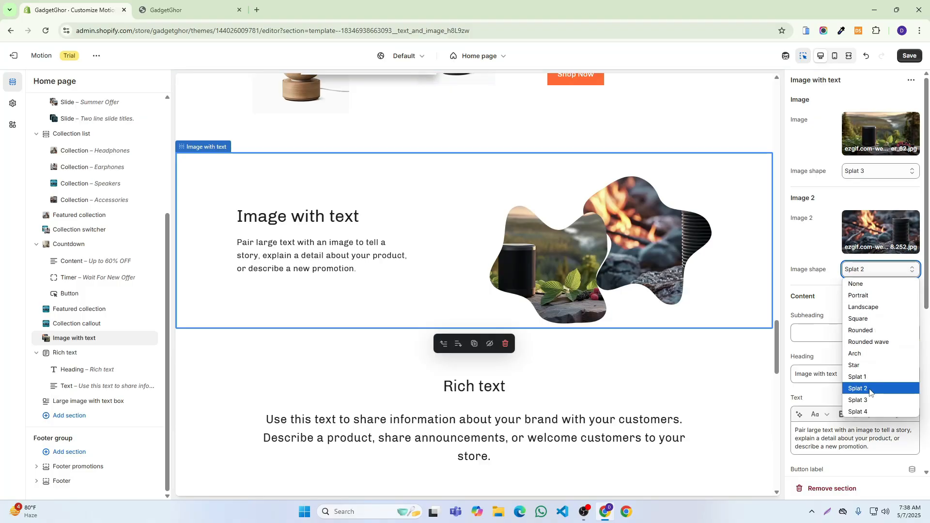
pyautogui.click(861, 412)
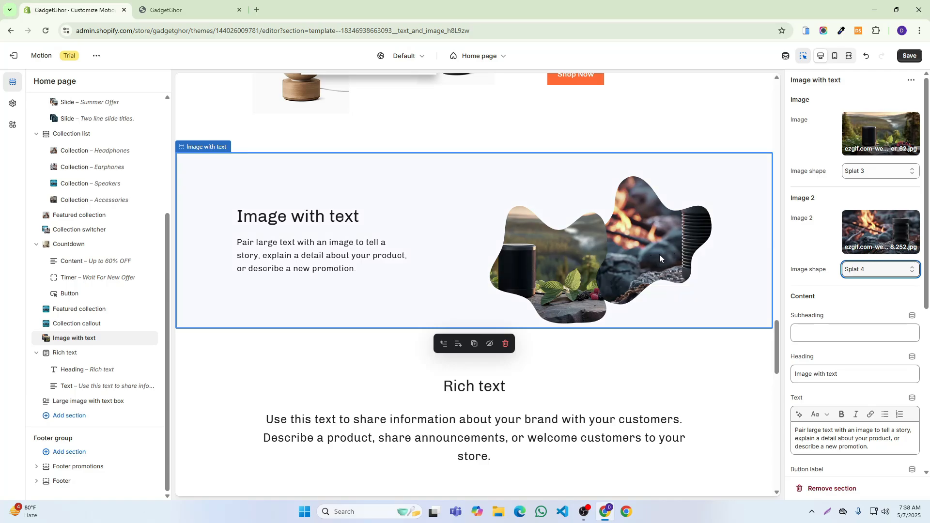
# Set the image shape to None for both Image 2 and the first image of the Image with text section.
pyautogui.click(881, 270)
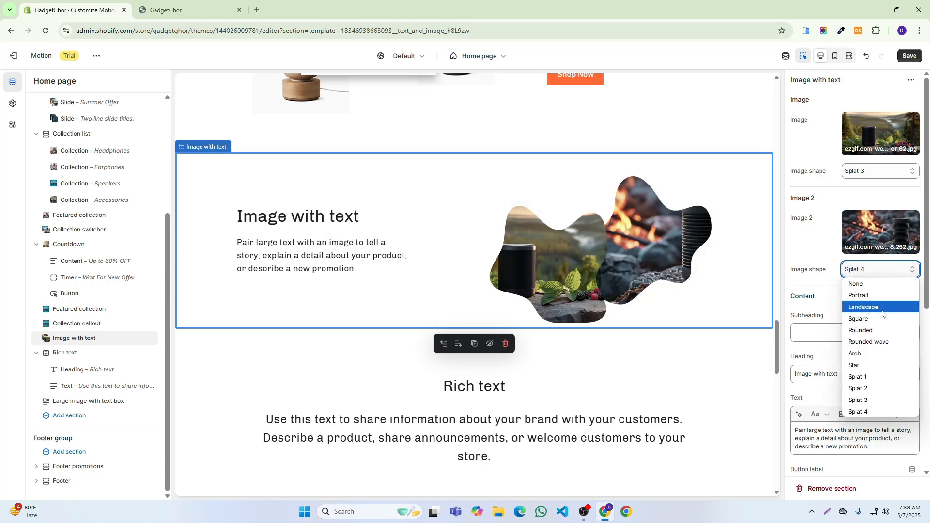
pyautogui.click(867, 284)
pyautogui.click(867, 171)
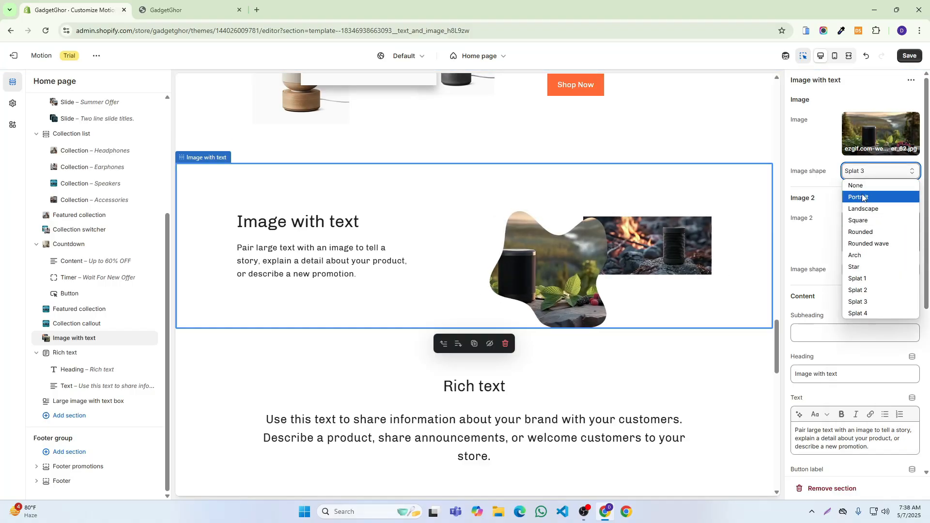
pyautogui.click(856, 186)
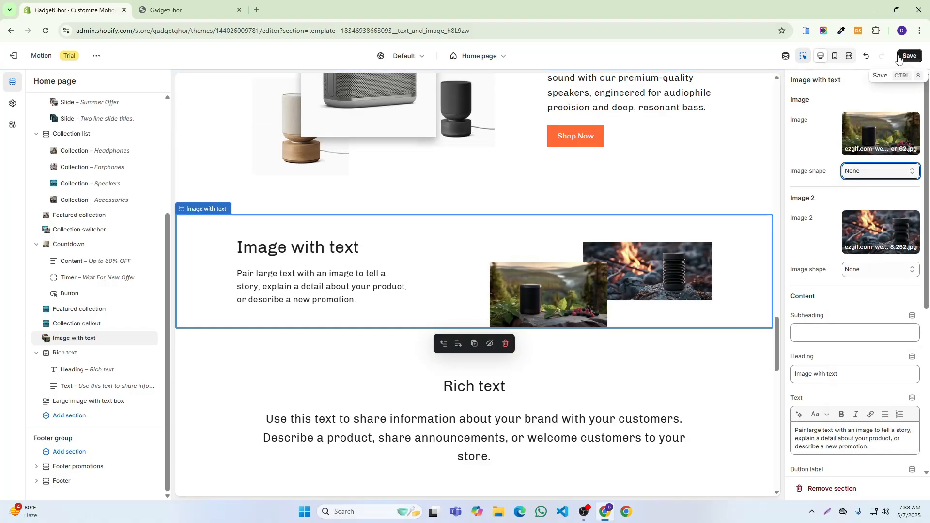
# Save the theme changes and open the storefront page to view the Image with text section.
pyautogui.click(898, 56)
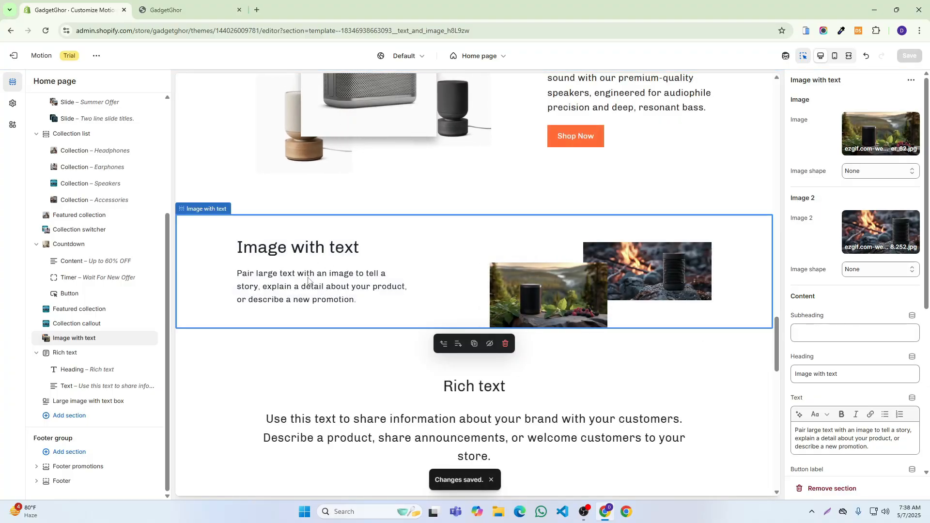
pyautogui.click(199, 3)
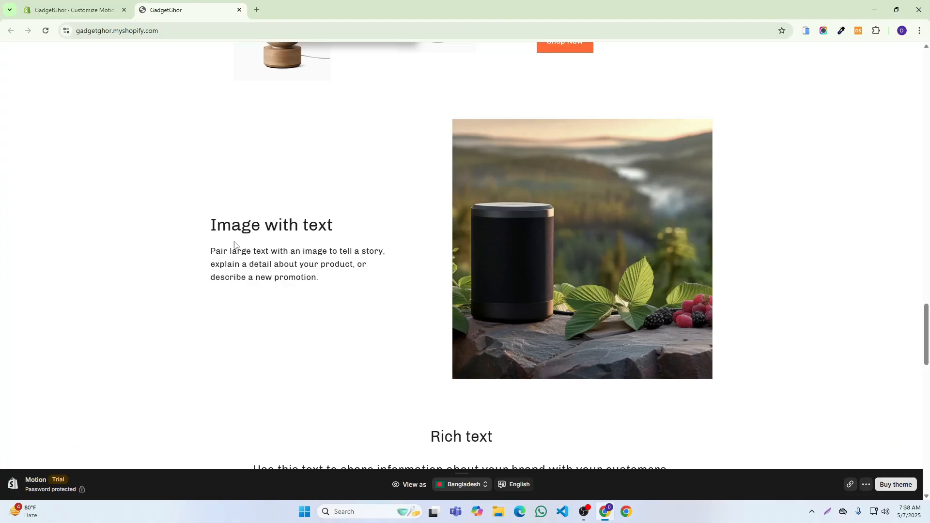
# Circle the Image with text heading on the storefront page in a full-screen capture overlay and discard the capture.
pyautogui.click(827, 513)
pyautogui.moveTo(0, 2); pyautogui.dragTo(926, 516)
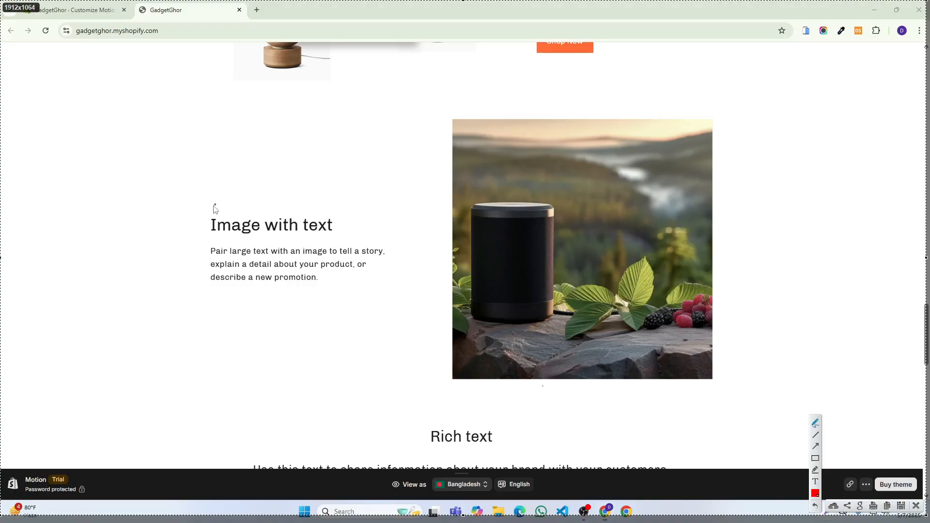
pyautogui.moveTo(207, 218)
pyautogui.mouseDown()
pyautogui.moveTo(339, 237)
pyautogui.moveTo(308, 217)
pyautogui.moveTo(220, 228)
pyautogui.moveTo(235, 209)
pyautogui.moveTo(327, 206)
pyautogui.mouseUp()
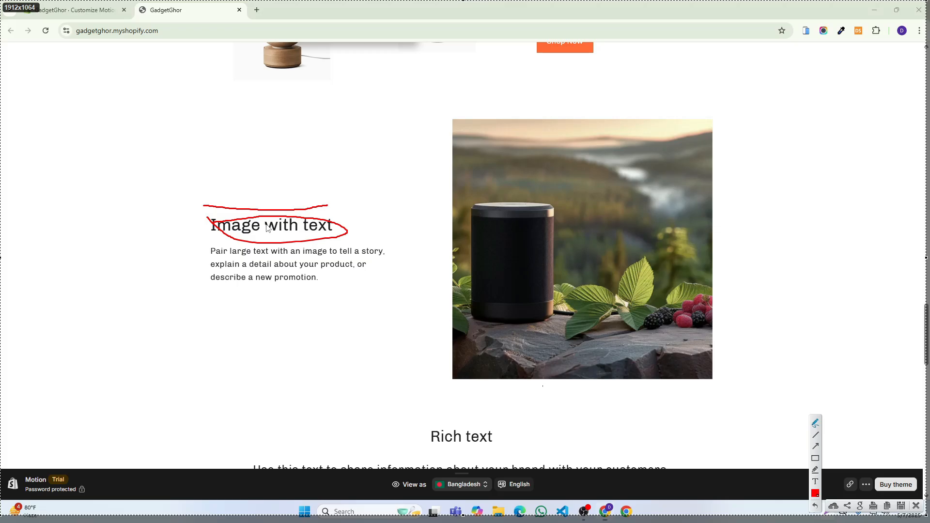
pyautogui.click(915, 505)
# Return to the theme editor and set the Image with text section's subheading to "Best Quality".
pyautogui.click(72, 10)
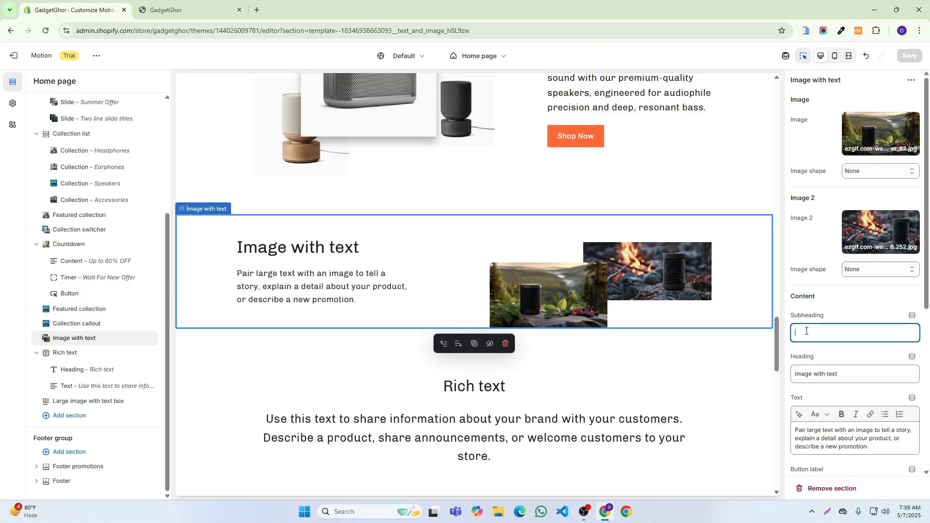
pyautogui.write('Best')
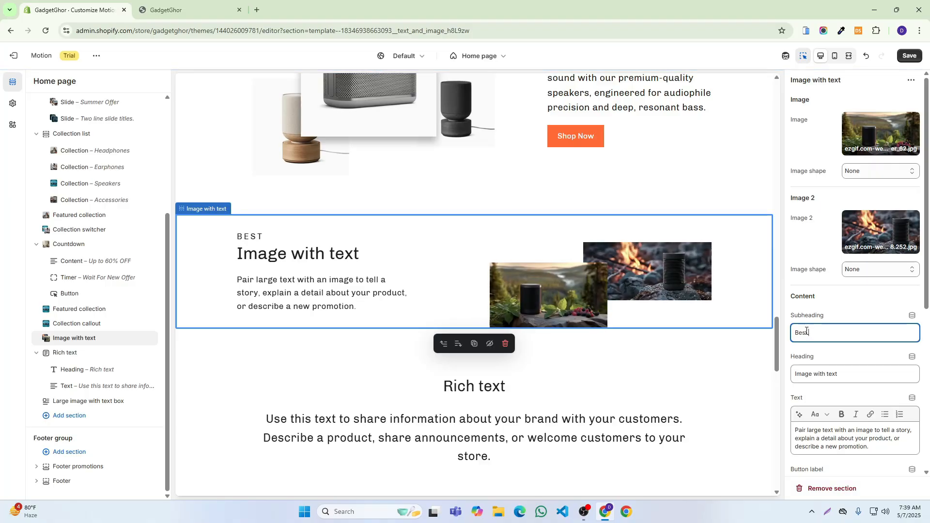
pyautogui.write(' Quality')
# Replace the Image with text section's heading with "Modern Speakers".
pyautogui.tripleClick(832, 374)
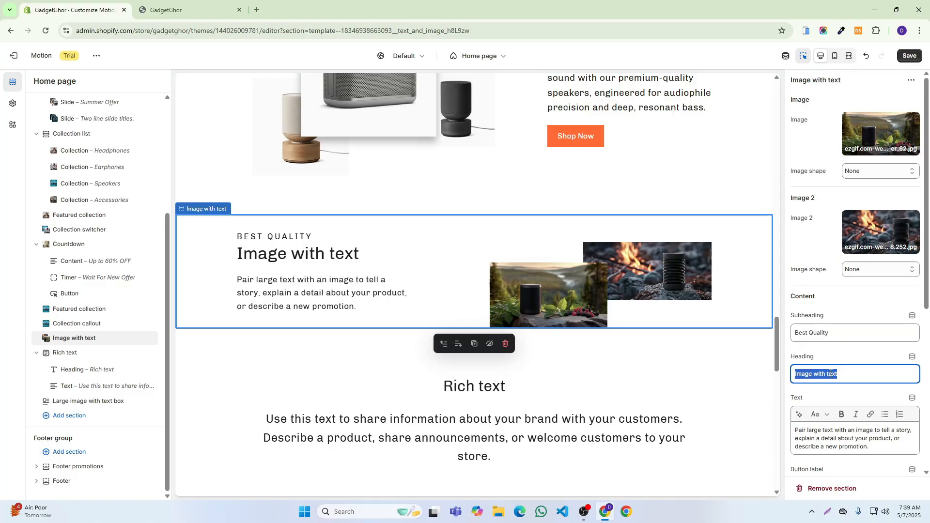
pyautogui.press('BackSpace')
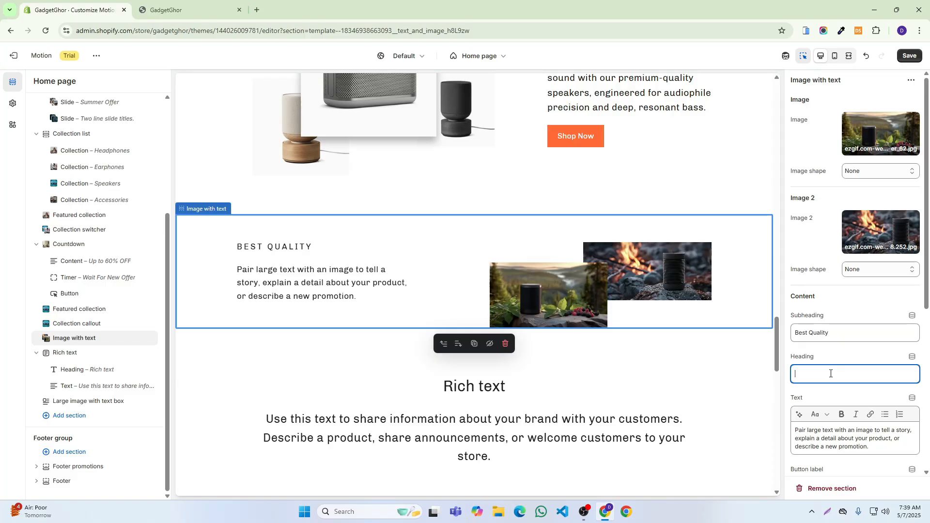
pyautogui.write('Morde')
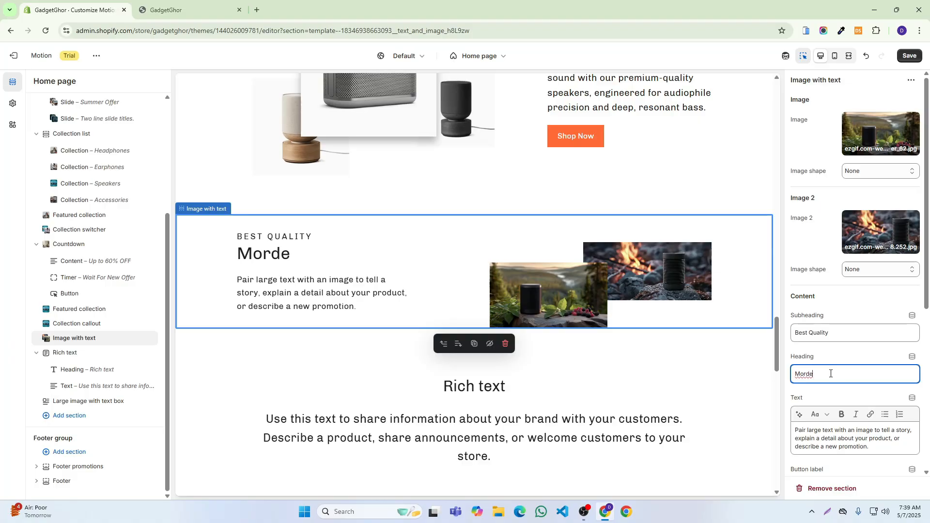
pyautogui.write('n Speake')
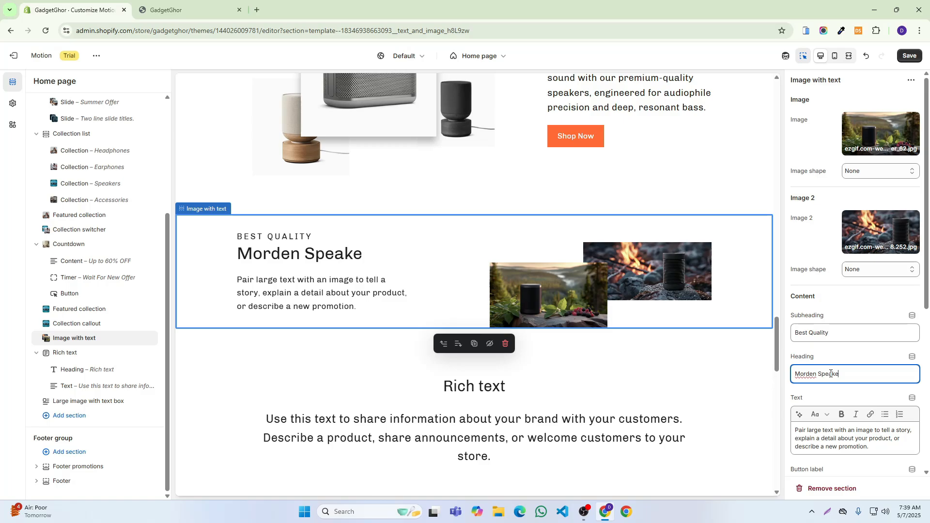
pyautogui.write('s')
pyautogui.click(806, 374)
pyautogui.click(816, 375)
pyautogui.press('BackSpace')
pyautogui.press('BackSpace')
pyautogui.press('BackSpace')
pyautogui.press('BackSpace')
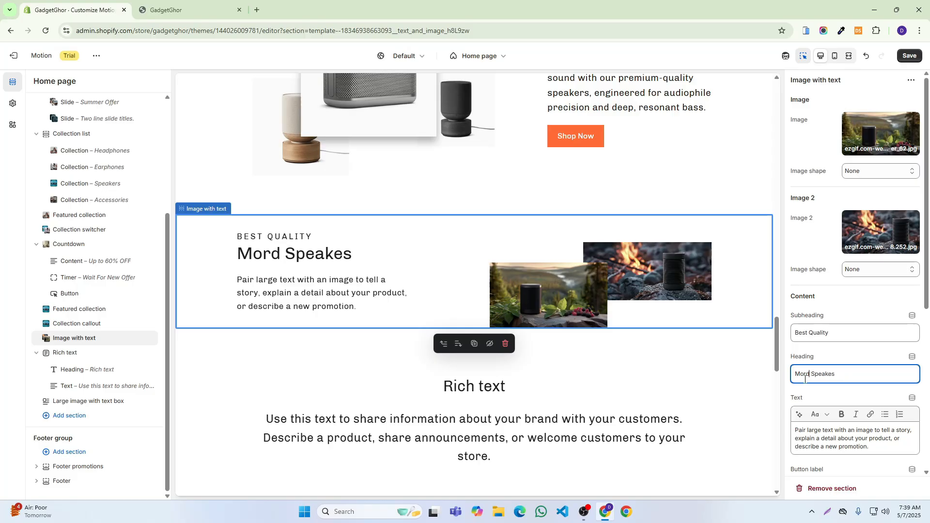
pyautogui.write('dern')
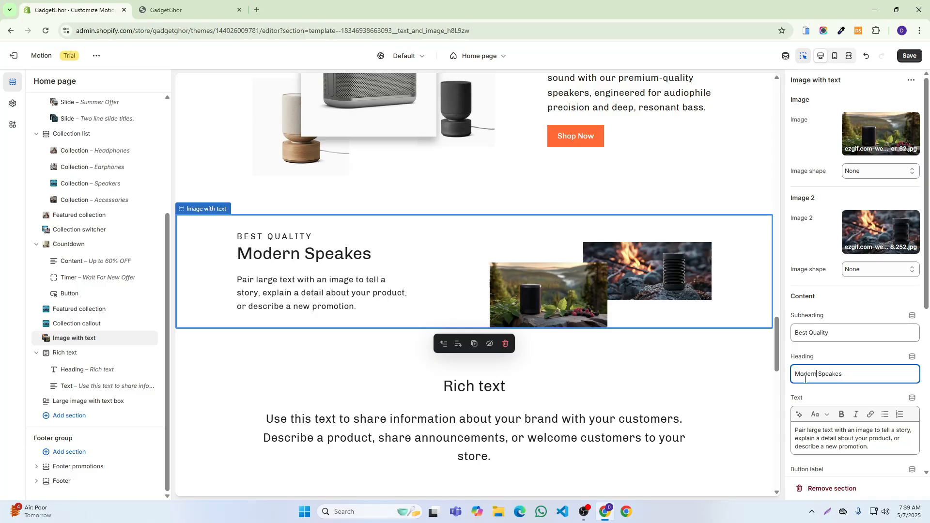
pyautogui.click(843, 376)
pyautogui.write('rs')
# Replace the section's text with the generated line "Discover Unmatched Audio Clarity with Our Premium Speaker Range." using the prompt "best quality speakers".
pyautogui.scroll(-2, 843, 382)
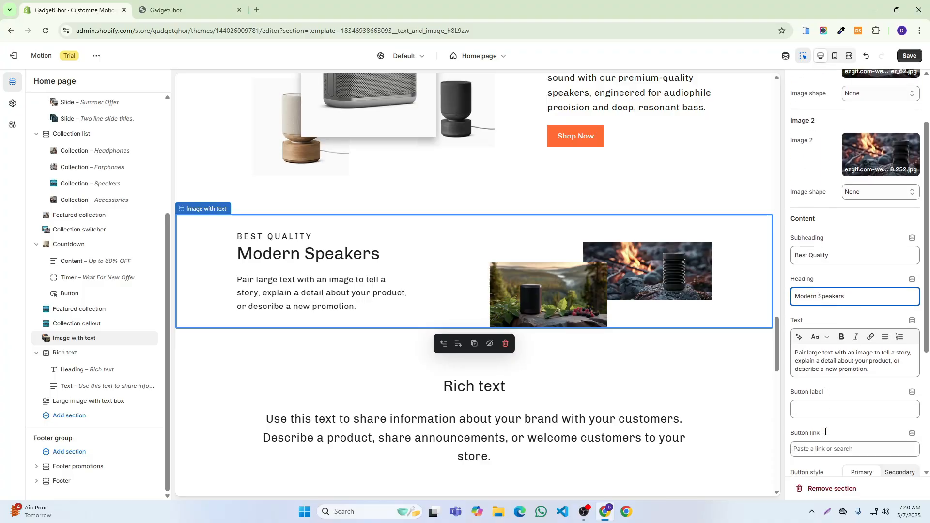
pyautogui.moveTo(879, 350); pyautogui.dragTo(774, 334)
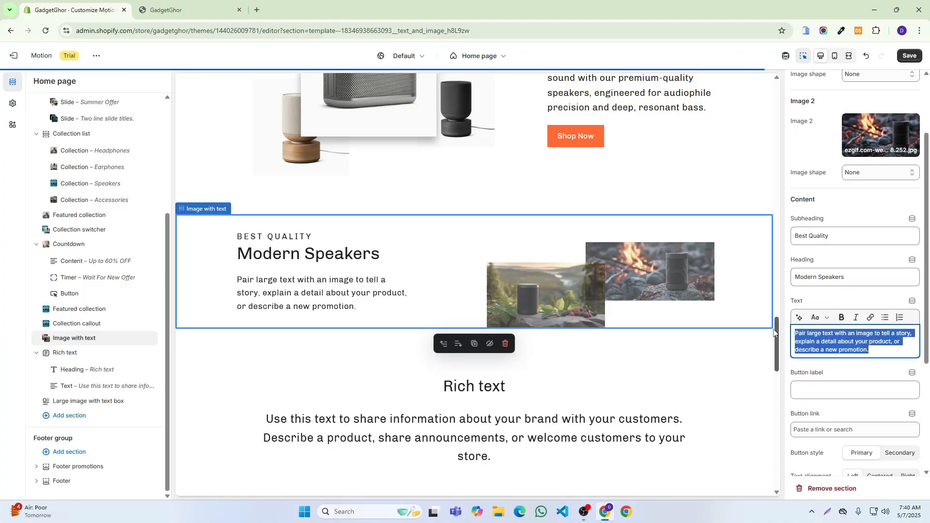
pyautogui.press('BackSpace')
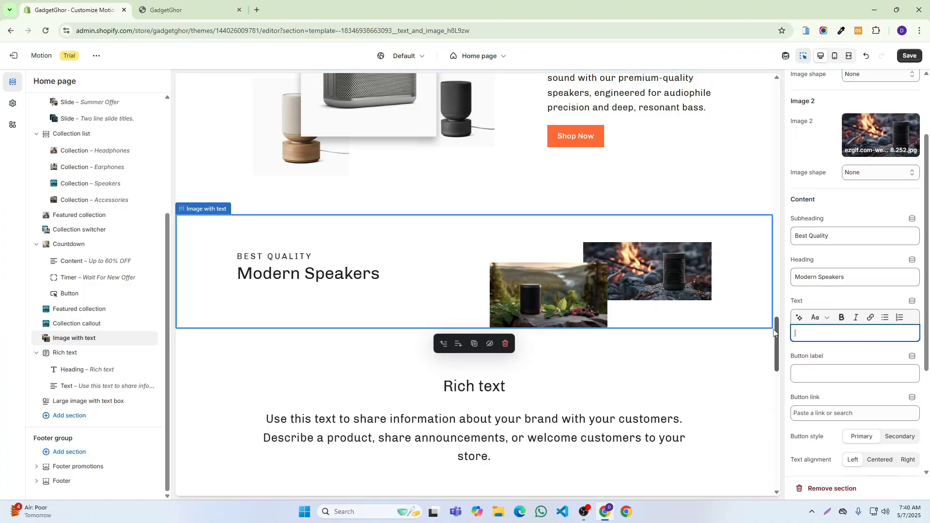
pyautogui.click(799, 318)
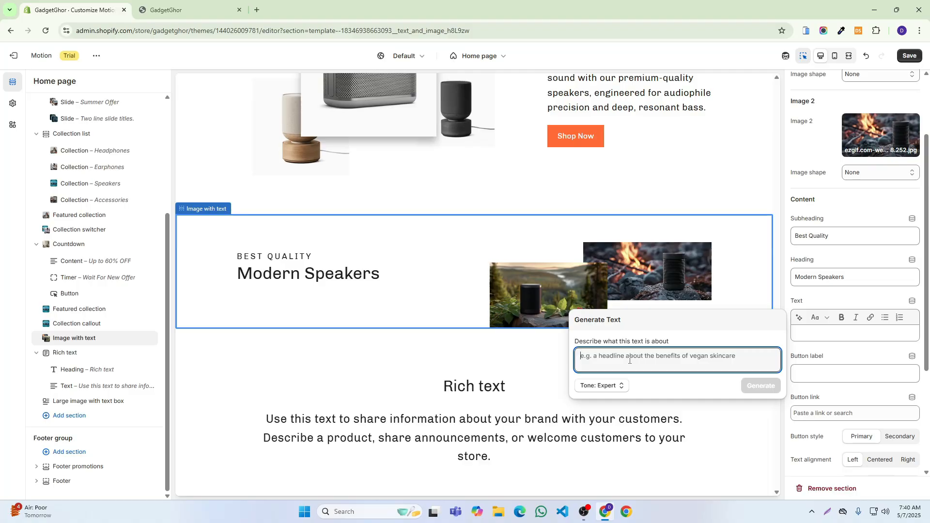
pyautogui.write('best qu')
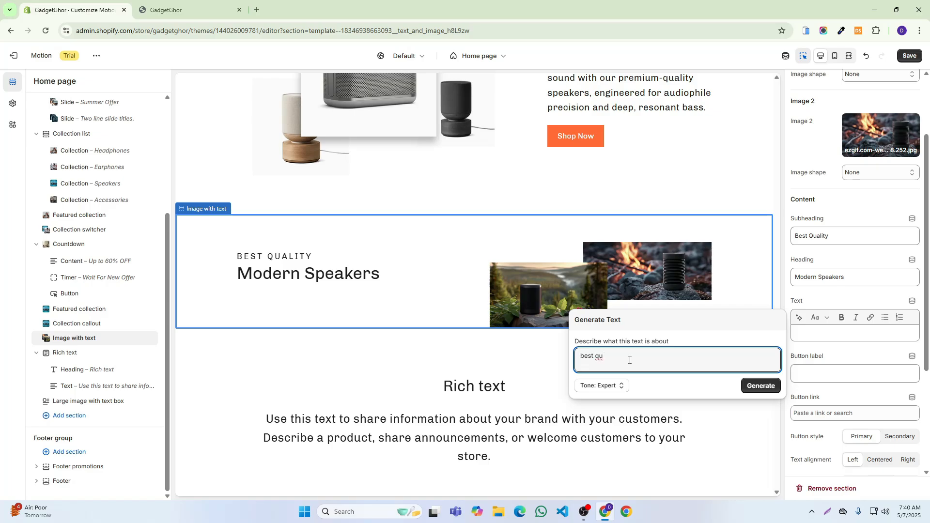
pyautogui.write('qlity')
pyautogui.press('BackSpace')
pyautogui.press('BackSpace')
pyautogui.click(756, 386)
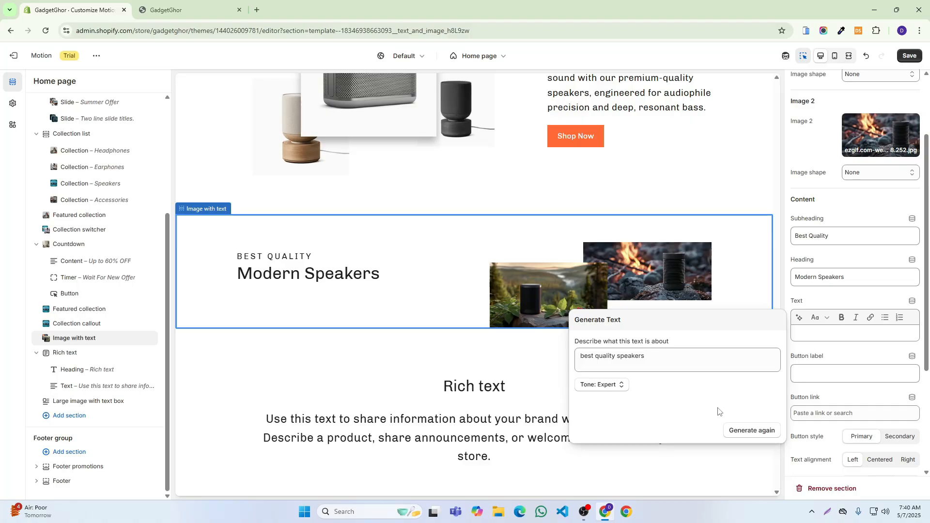
pyautogui.click(736, 430)
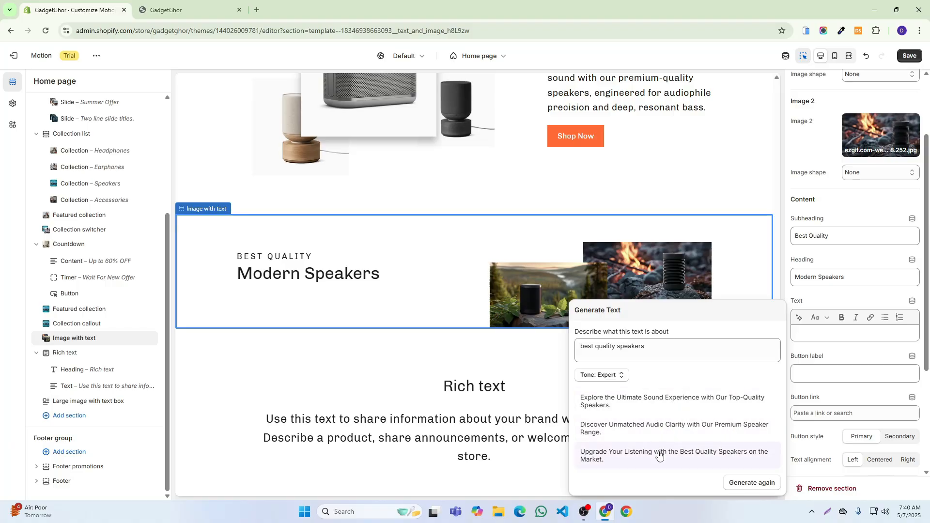
pyautogui.click(659, 429)
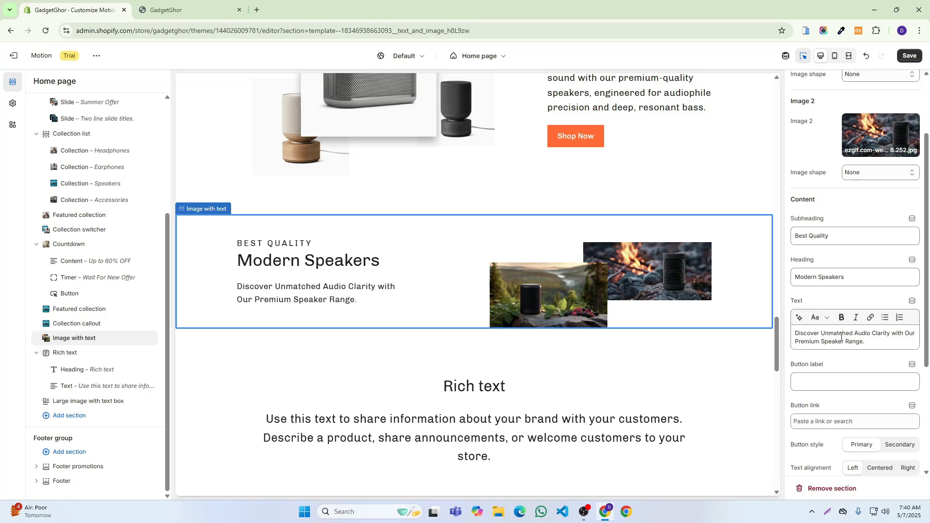
# Format the Image with text section's description in italic and bold, and save the theme.
pyautogui.click(831, 320)
pyautogui.click(833, 322)
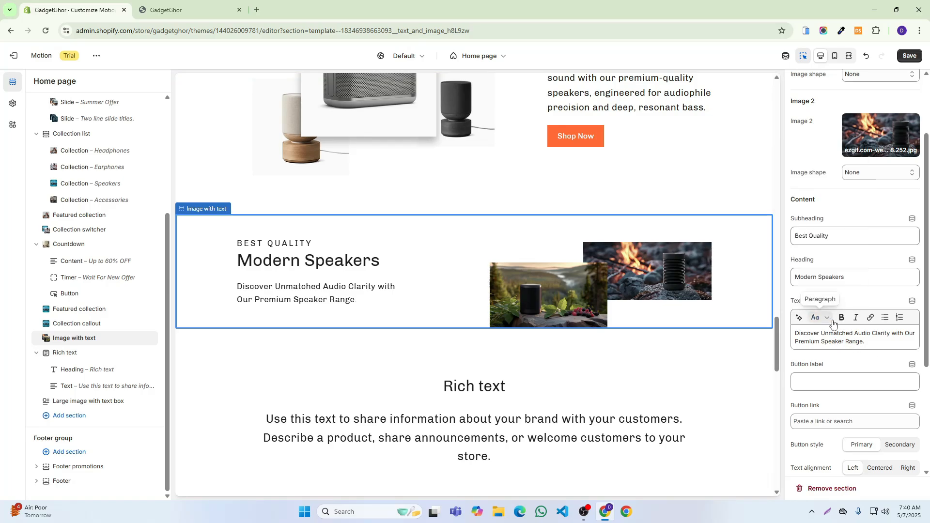
pyautogui.tripleClick(868, 340)
pyautogui.click(856, 318)
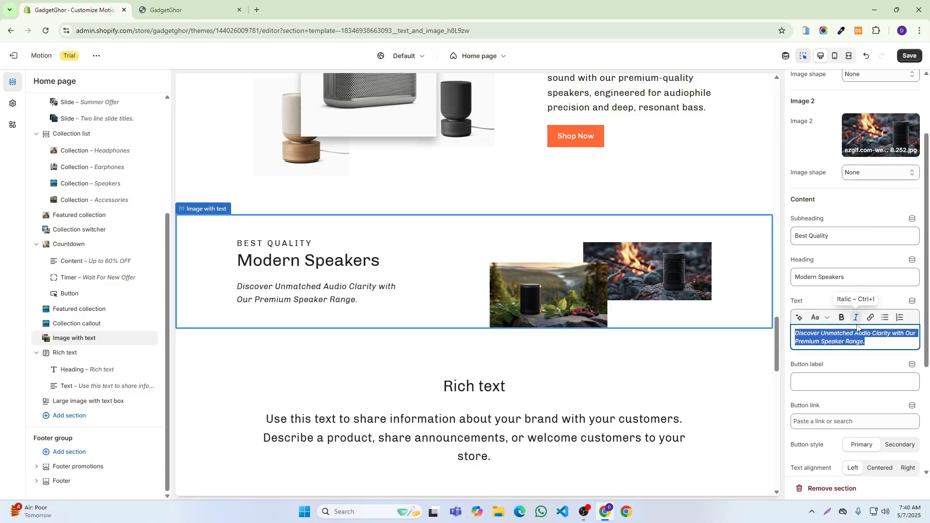
pyautogui.click(841, 320)
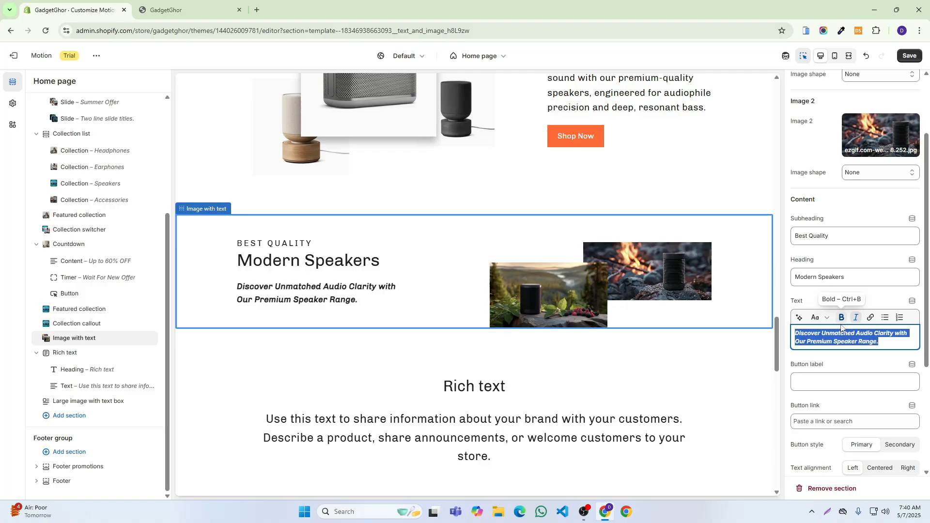
pyautogui.click(907, 57)
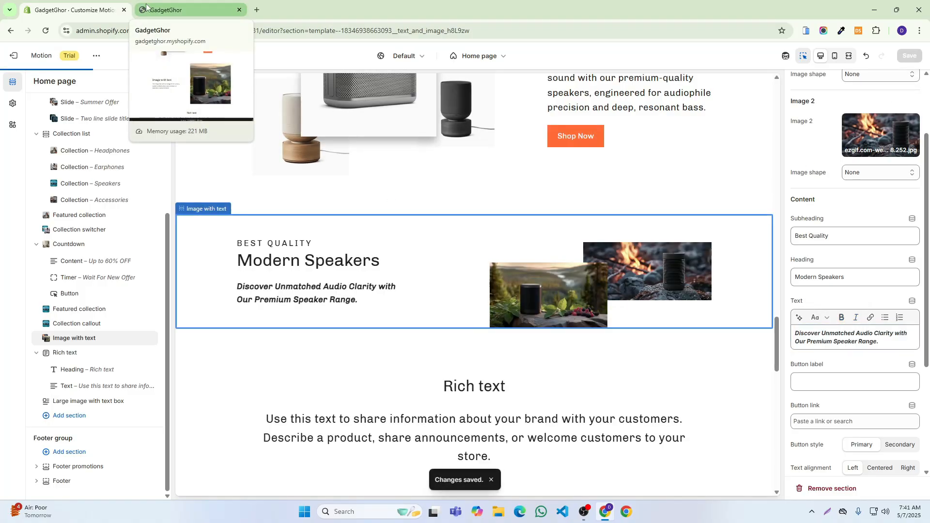
# Reload the storefront page to check the updated Image with text section, and return to the theme editor.
pyautogui.click(146, 7)
pyautogui.click(46, 30)
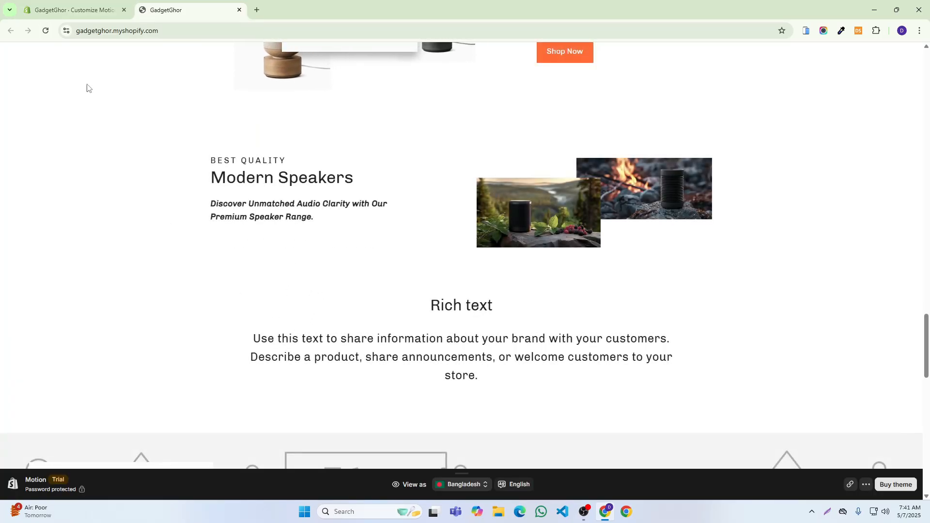
pyautogui.click(73, 9)
# Remove the bold and italic formatting from the section's description and save the theme.
pyautogui.scroll(-2, 889, 306)
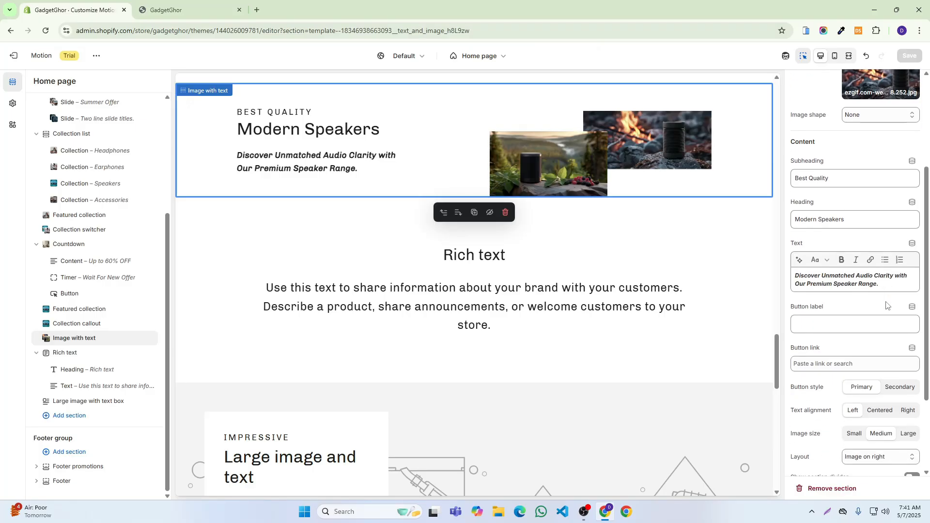
pyautogui.tripleClick(887, 245)
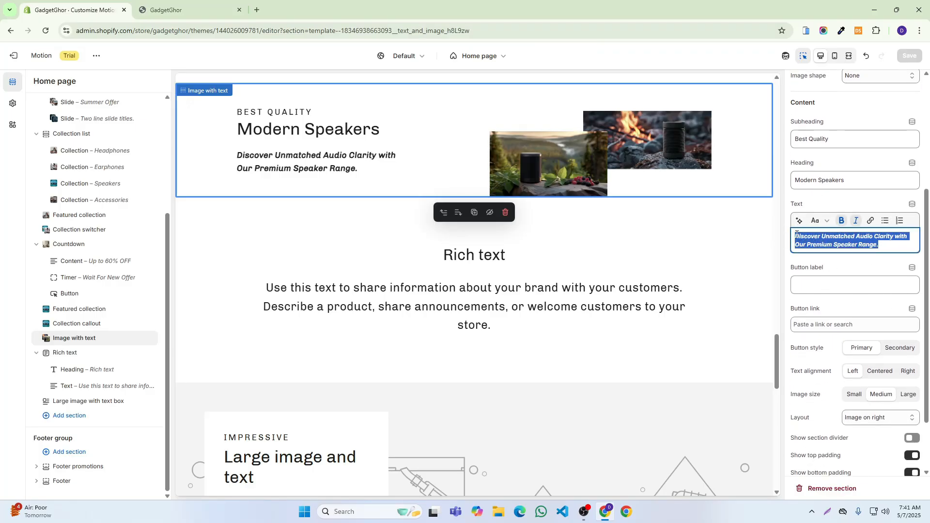
pyautogui.click(840, 221)
pyautogui.click(856, 222)
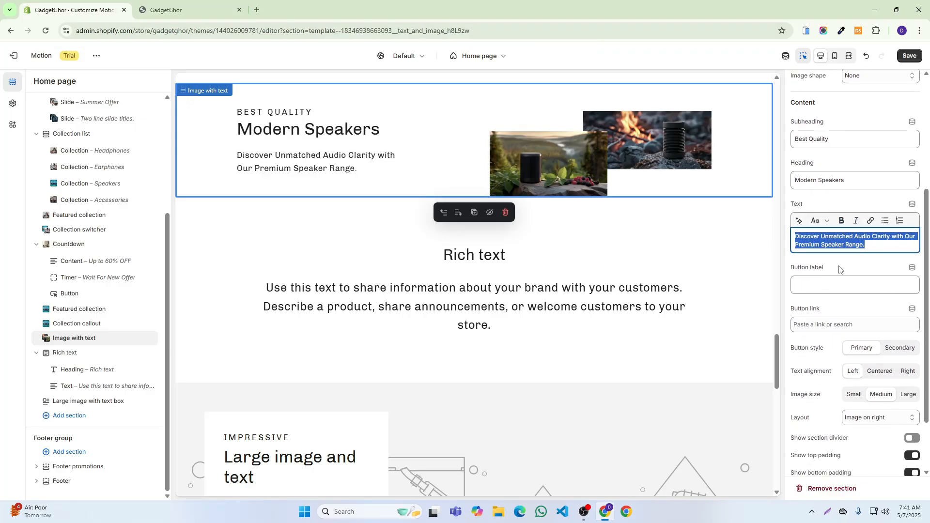
pyautogui.click(910, 56)
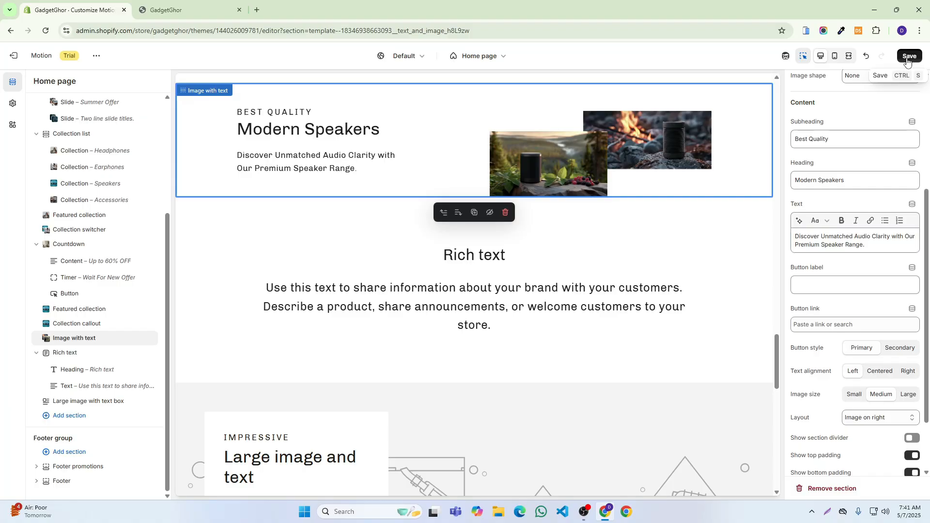
# Reload the storefront page to compare the unformatted description, and go back to the theme editor.
pyautogui.click(165, 10)
pyautogui.click(46, 31)
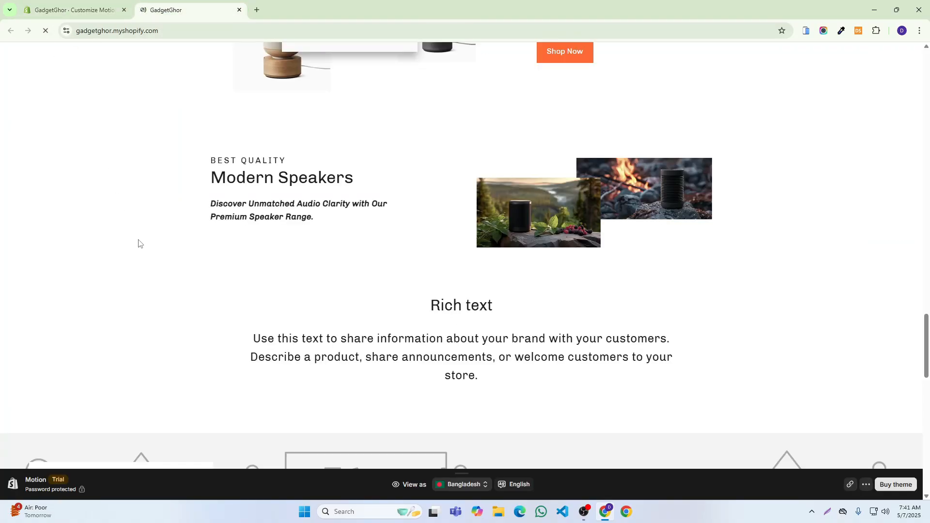
pyautogui.click(72, 10)
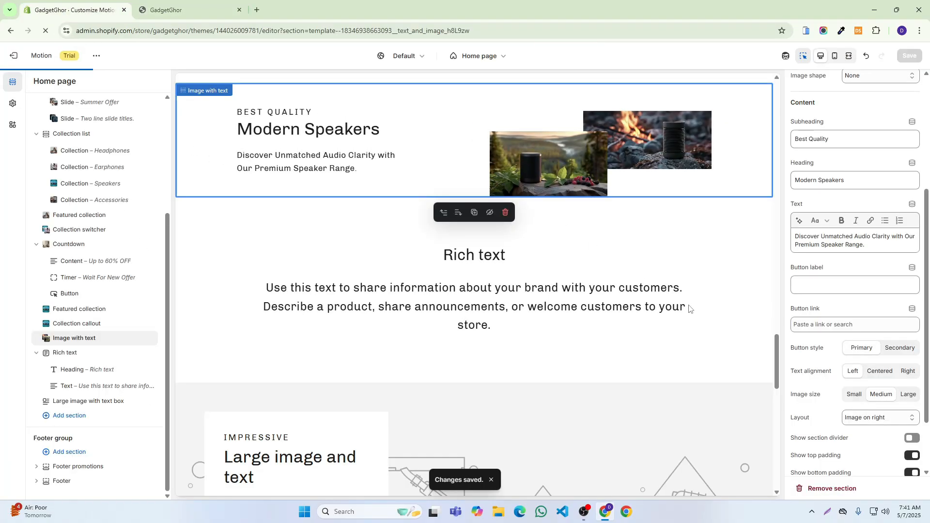
# Reapply bold and italic to the section's whole description and save the theme.
pyautogui.tripleClick(852, 246)
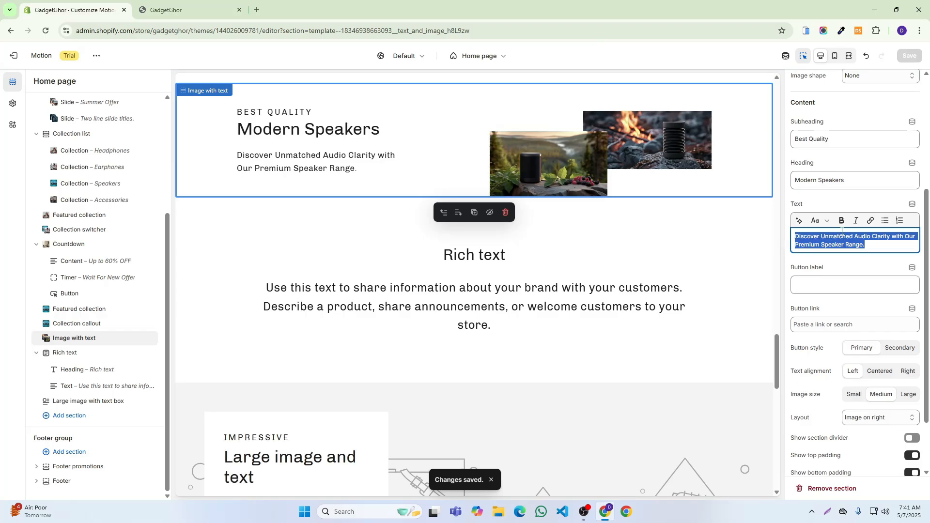
pyautogui.click(843, 225)
pyautogui.click(856, 221)
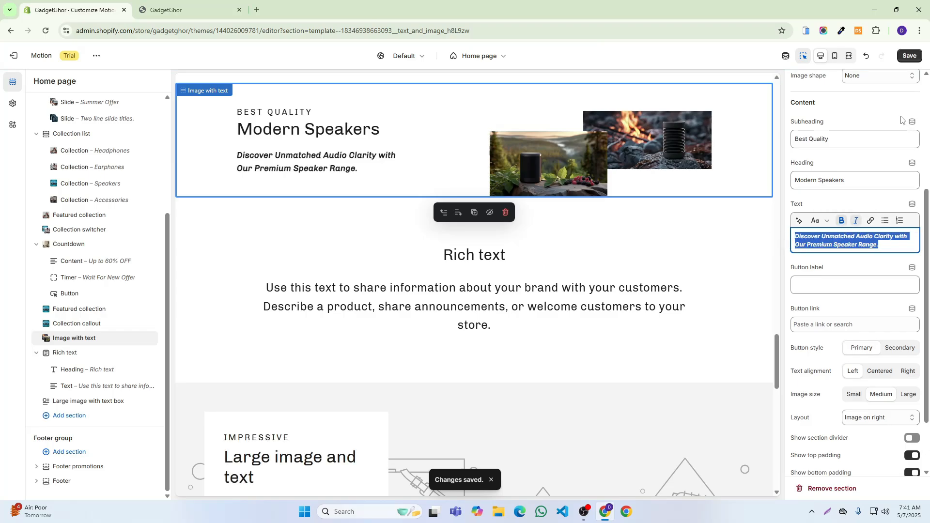
pyautogui.click(907, 57)
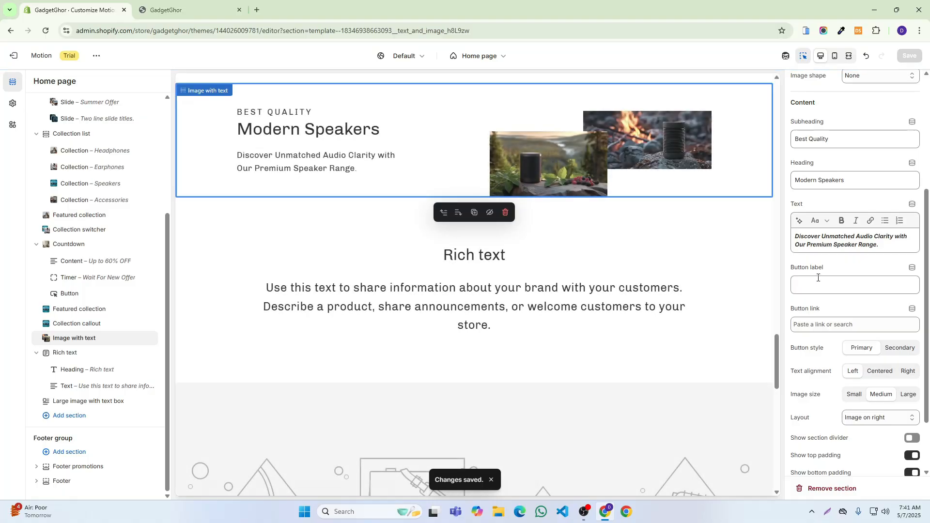
# Label the section's button "Shop Now", link it to the Speakers collection, and save the theme, overriding recent customizations.
pyautogui.click(818, 283)
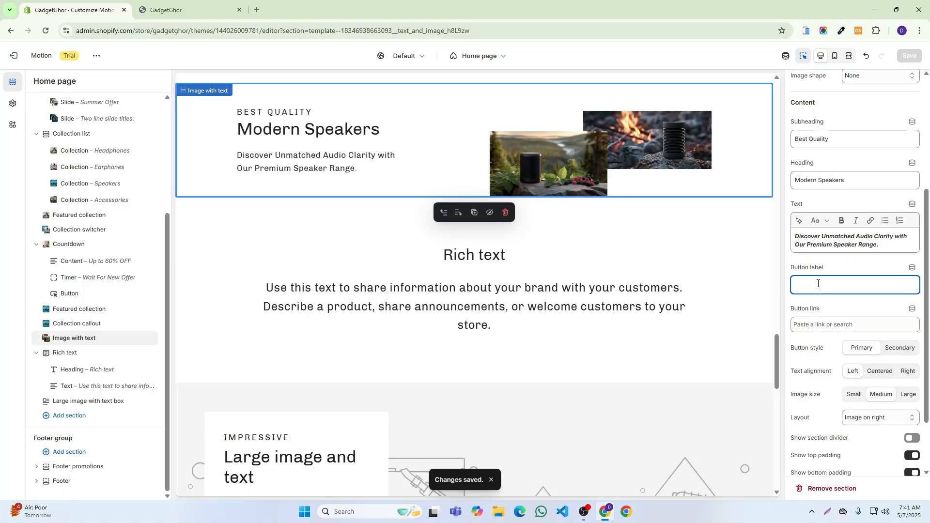
pyautogui.write('Shop Now')
pyautogui.click(838, 324)
pyautogui.click(832, 207)
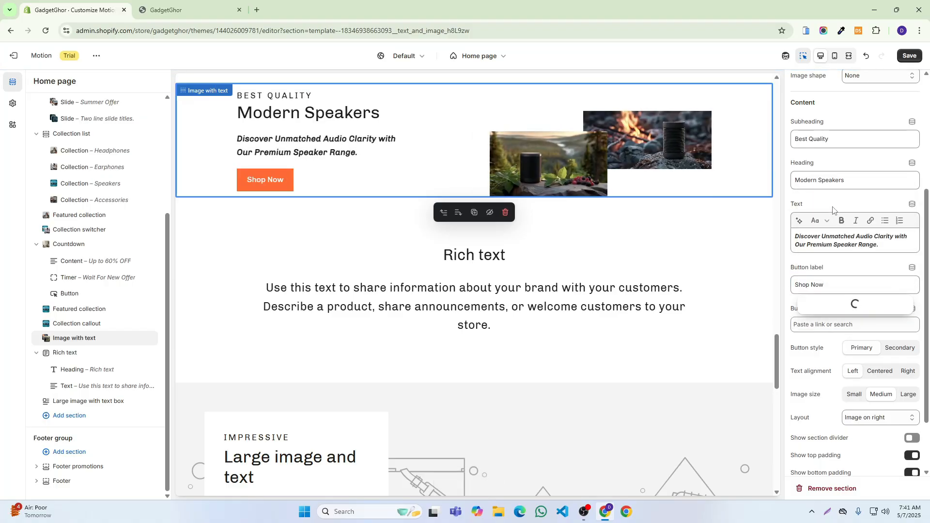
pyautogui.scroll(-3, 855, 208)
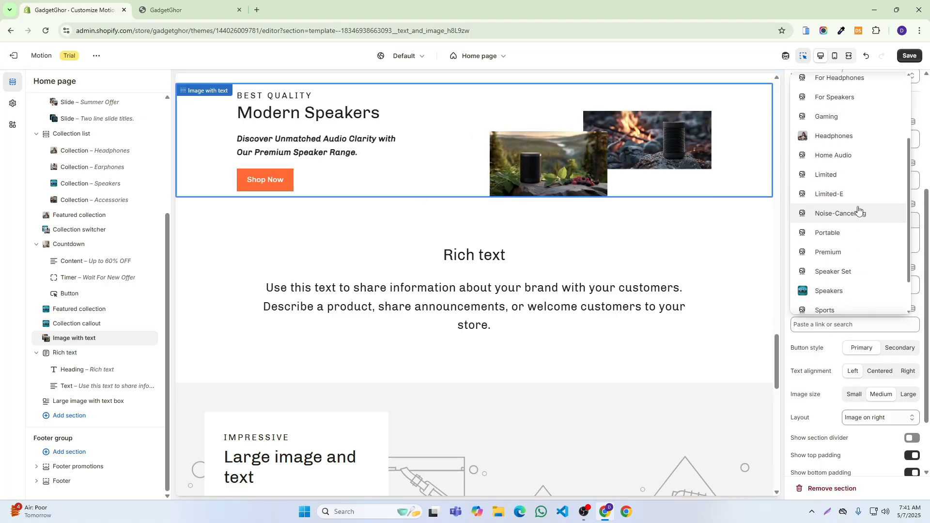
pyautogui.click(853, 246)
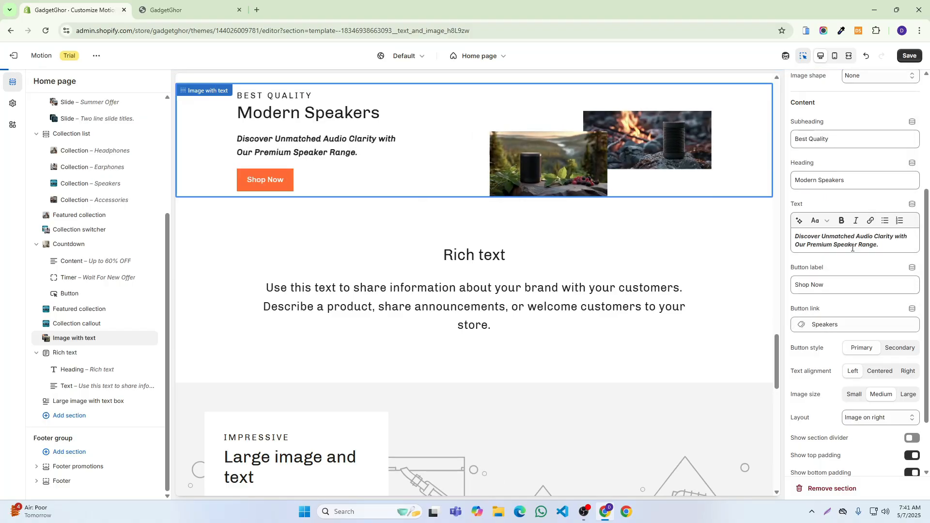
pyautogui.click(909, 55)
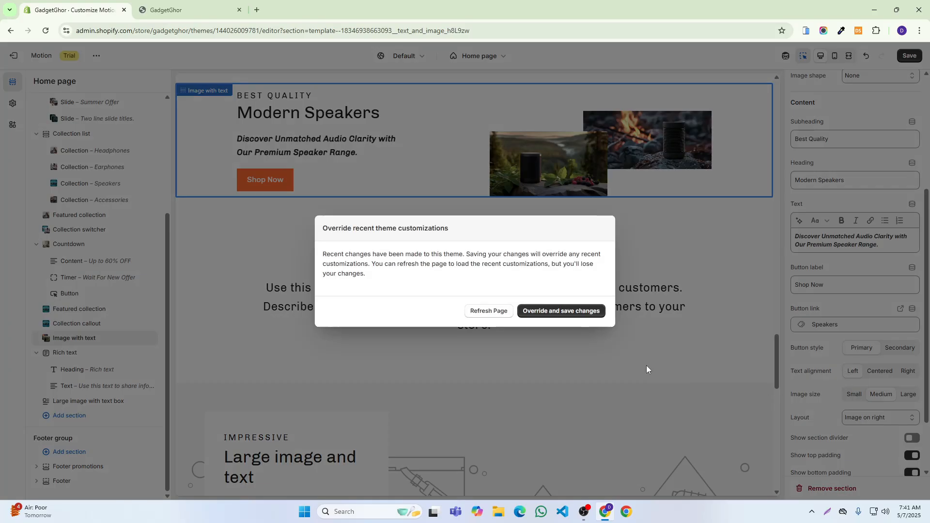
pyautogui.click(586, 311)
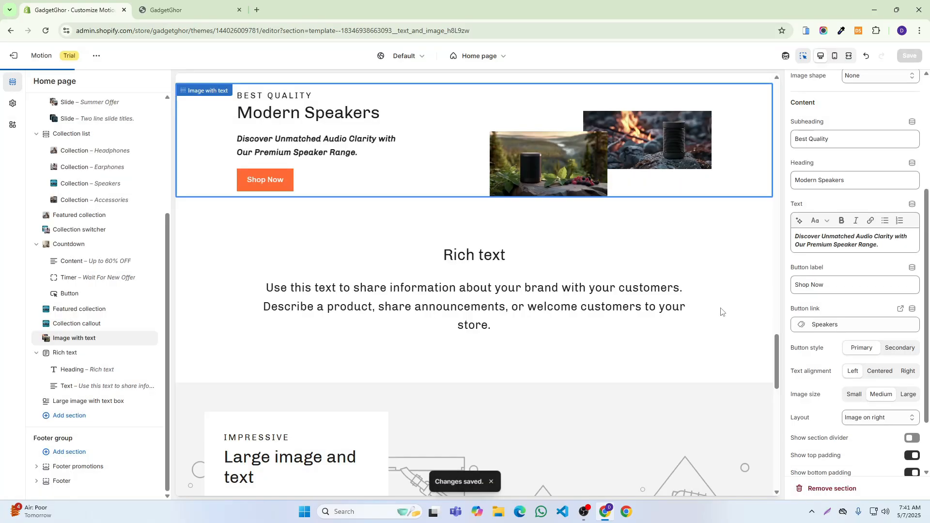
# Test the Modern Speakers section's Shop Now button on the storefront, look over the linked collection page, and return to the theme editor.
pyautogui.click(189, 4)
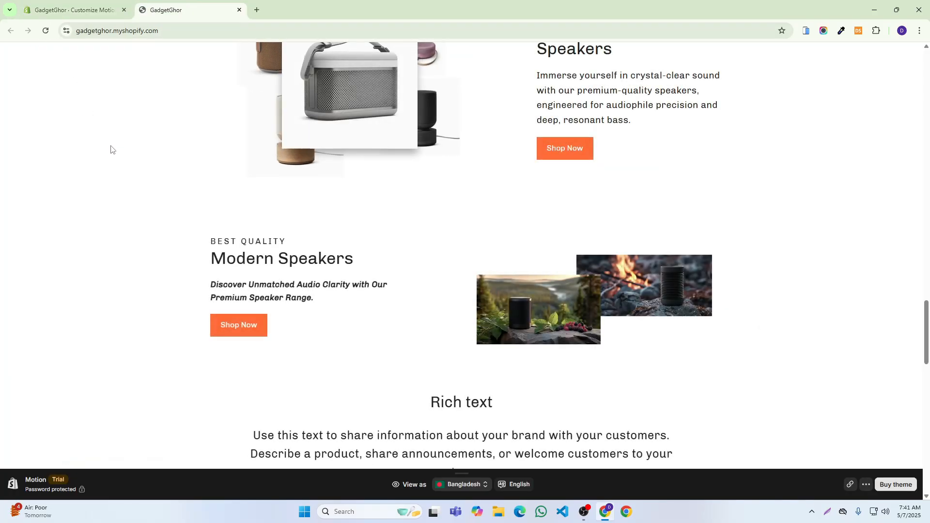
pyautogui.click(73, 10)
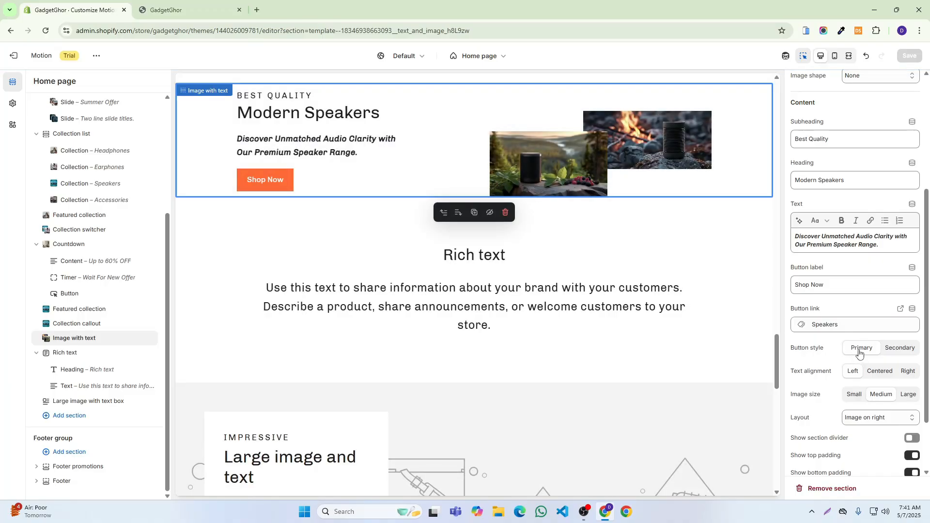
pyautogui.click(187, 10)
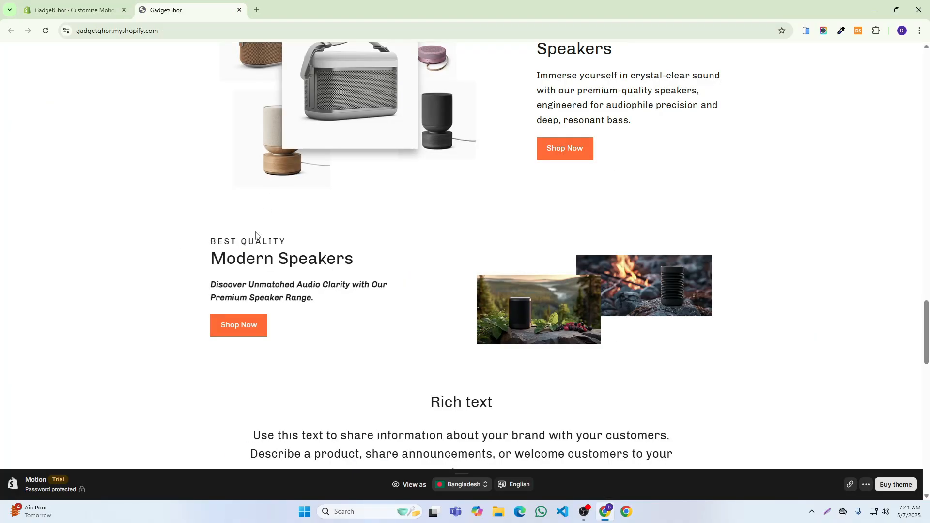
pyautogui.click(249, 334)
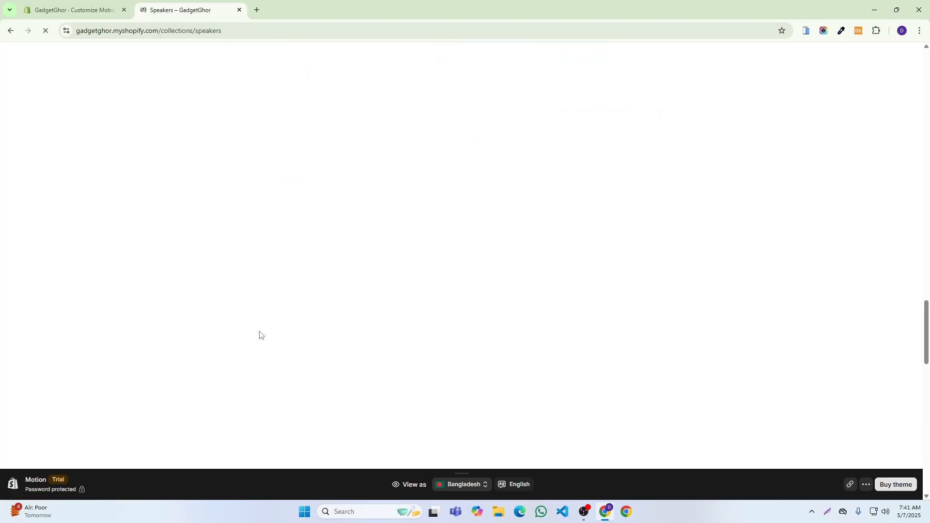
pyautogui.scroll(-6, 428, 276)
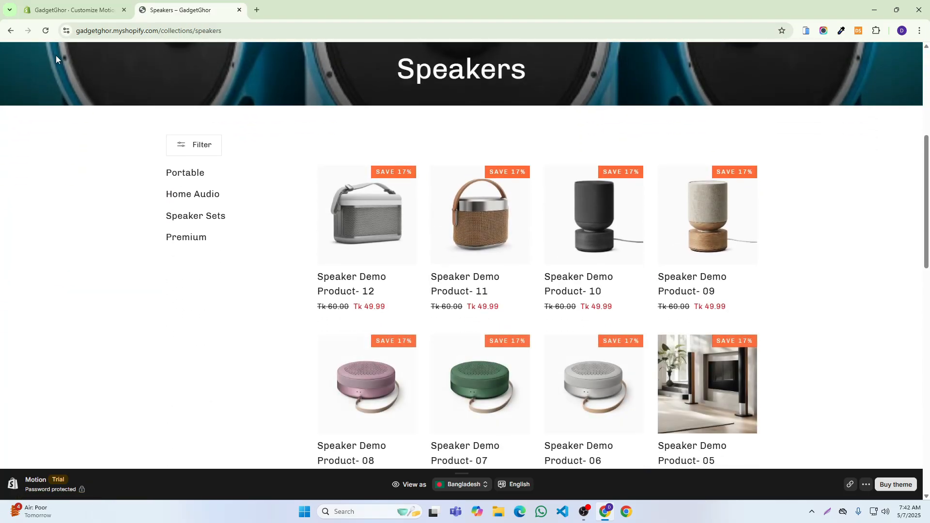
pyautogui.click(10, 31)
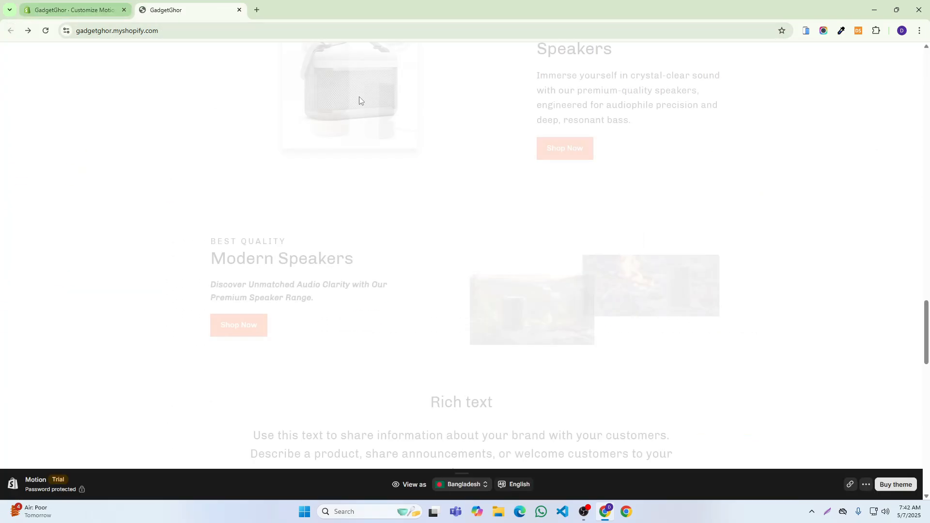
pyautogui.click(72, 9)
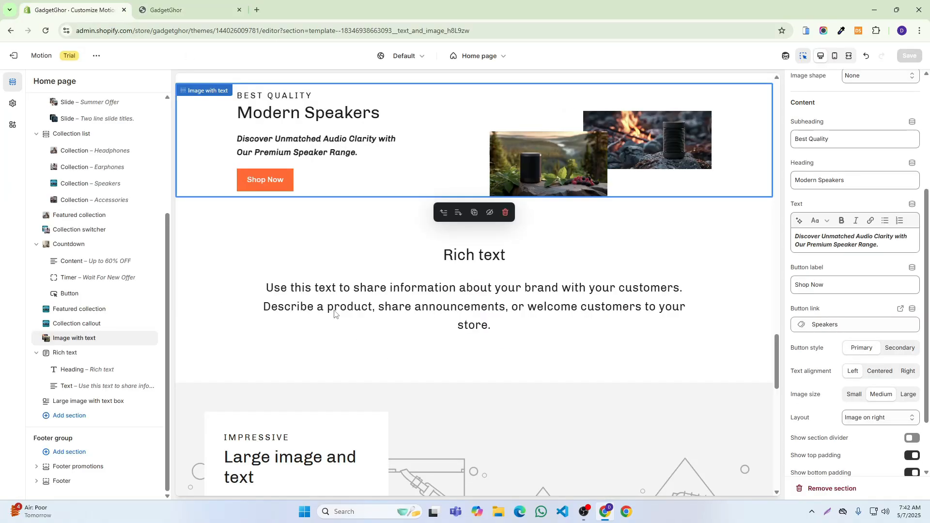
# Try the Secondary button style, restore Primary, and check the button on the storefront before returning to the theme editor.
pyautogui.click(897, 352)
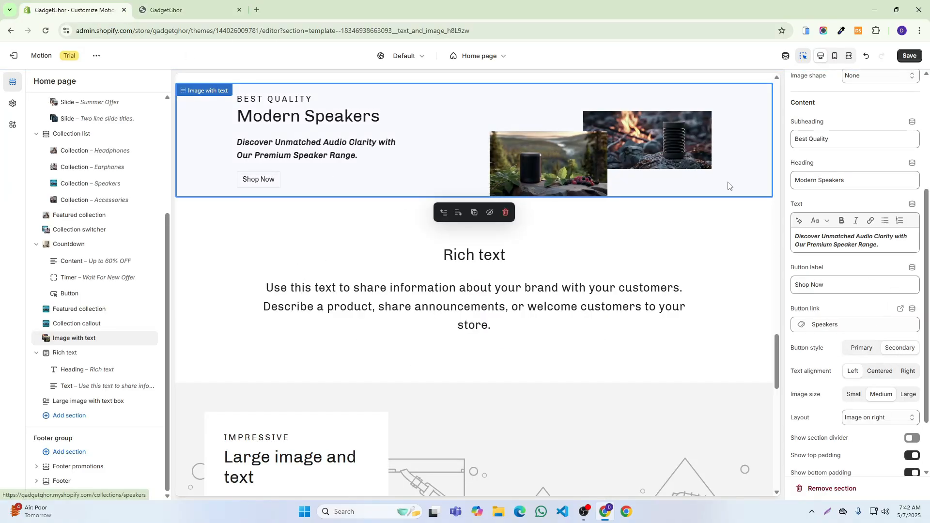
pyautogui.click(865, 349)
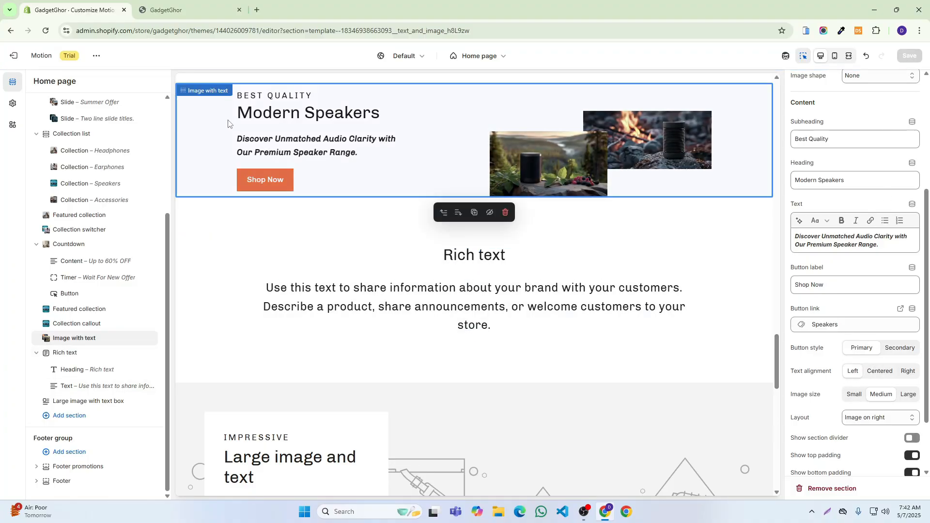
pyautogui.hotkey('ctrl', 'Tab')
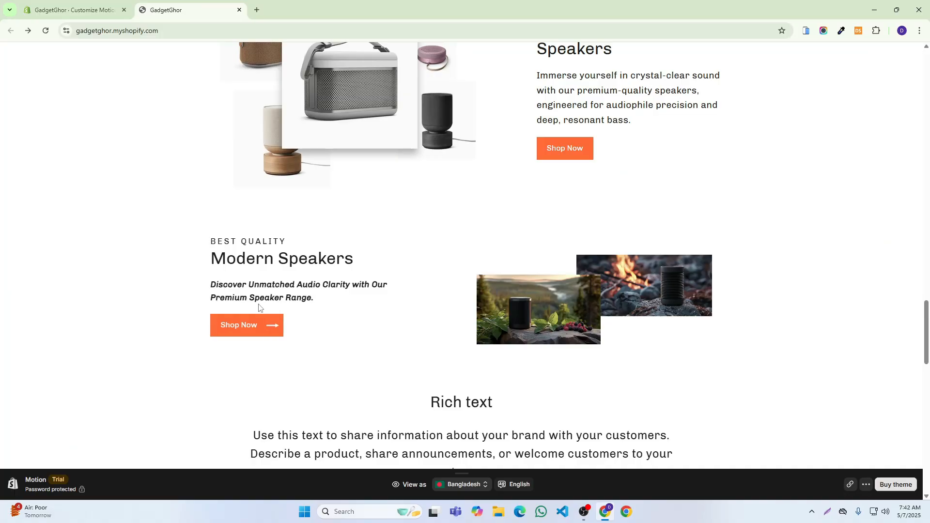
pyautogui.click(87, 10)
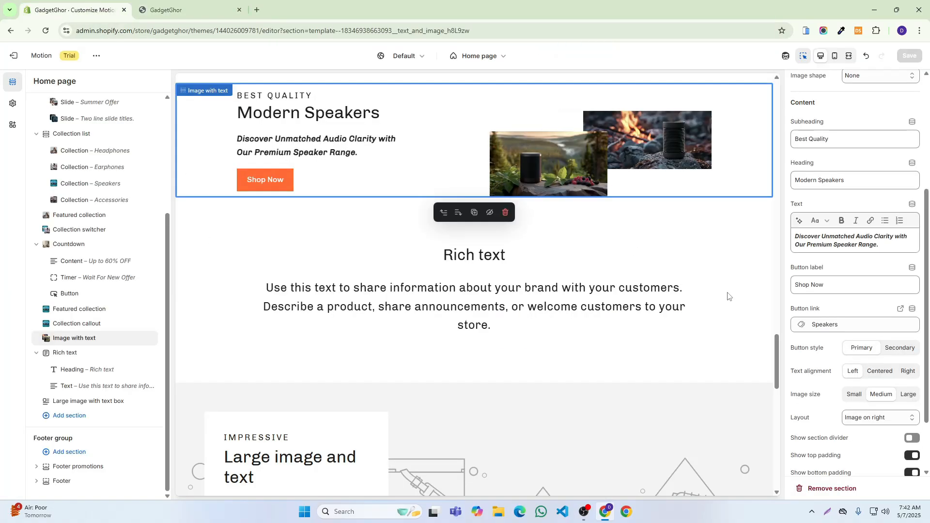
# Save the section with Centered text alignment to preview it on the reloaded storefront, and restore Left alignment and save.
pyautogui.click(879, 369)
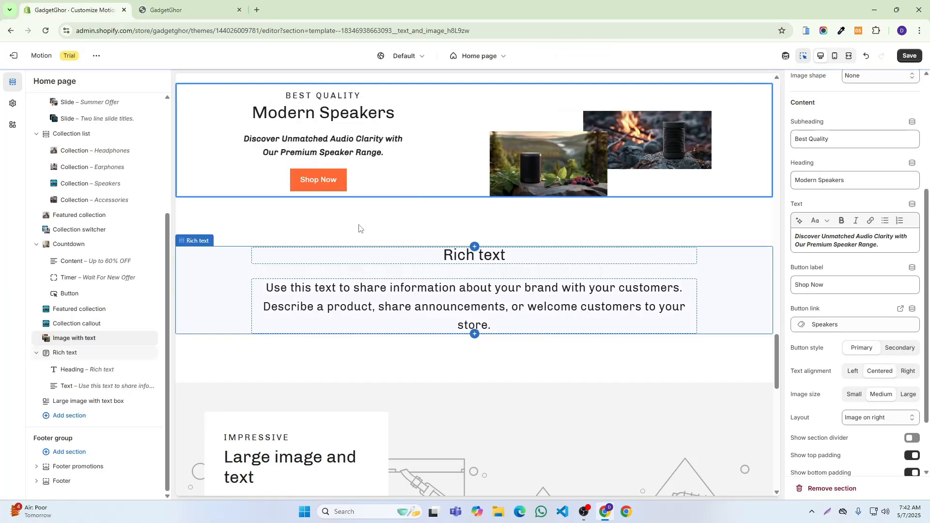
pyautogui.click(910, 55)
pyautogui.click(179, 10)
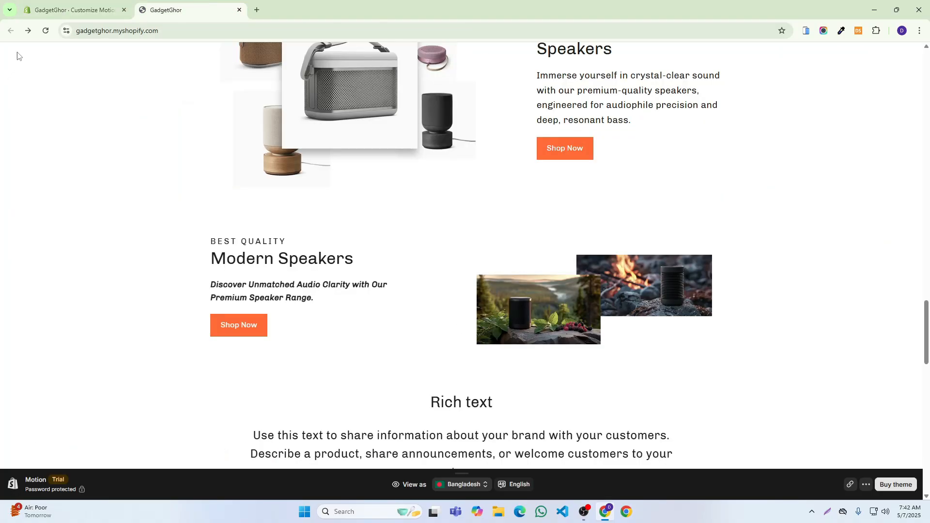
pyautogui.click(45, 32)
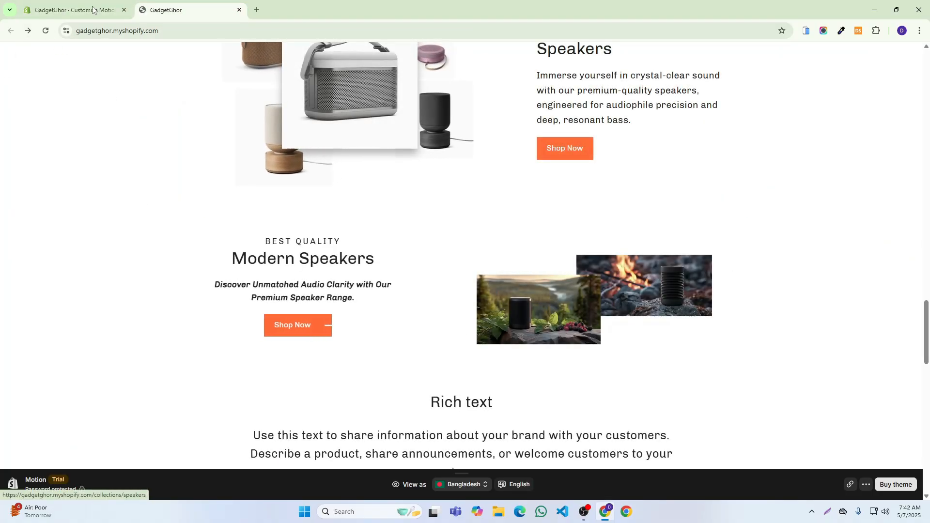
pyautogui.click(73, 10)
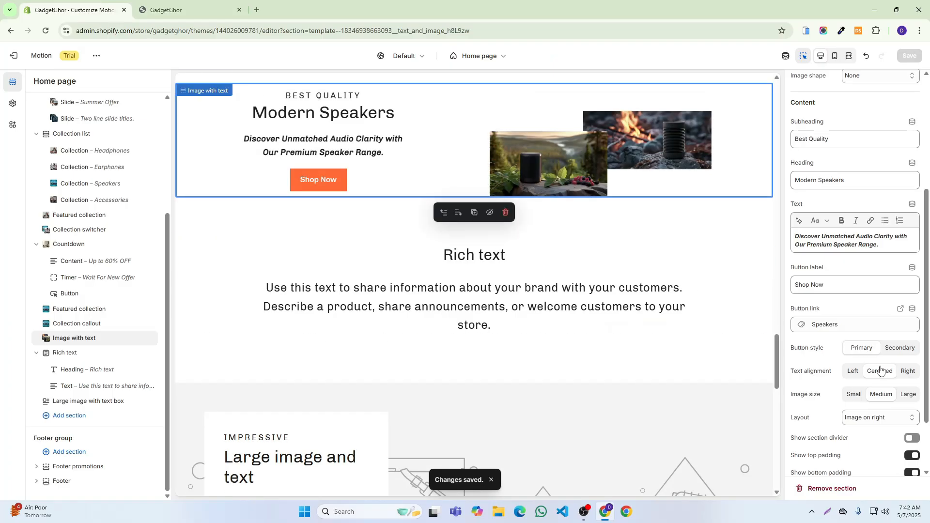
pyautogui.click(852, 371)
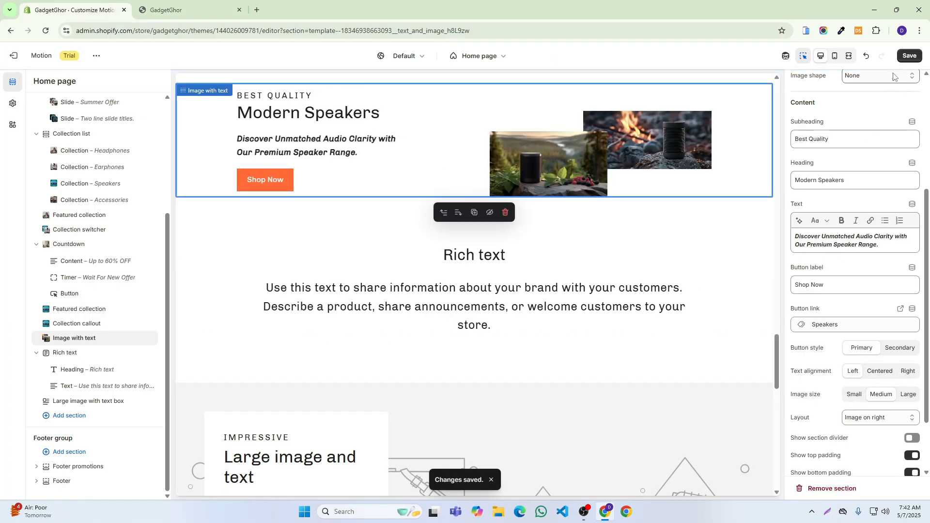
pyautogui.click(909, 55)
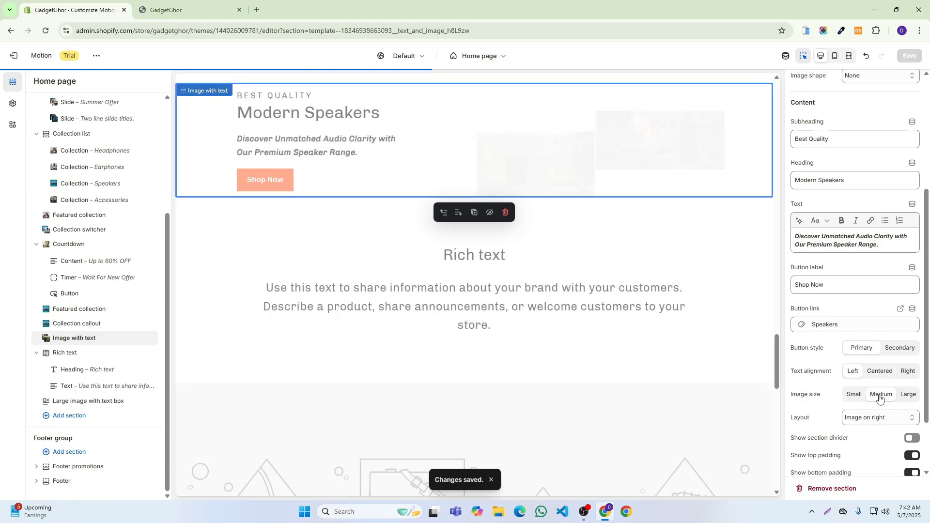
# Set the section's image size to Large, save the theme, and check the result on the reloaded storefront.
pyautogui.click(908, 394)
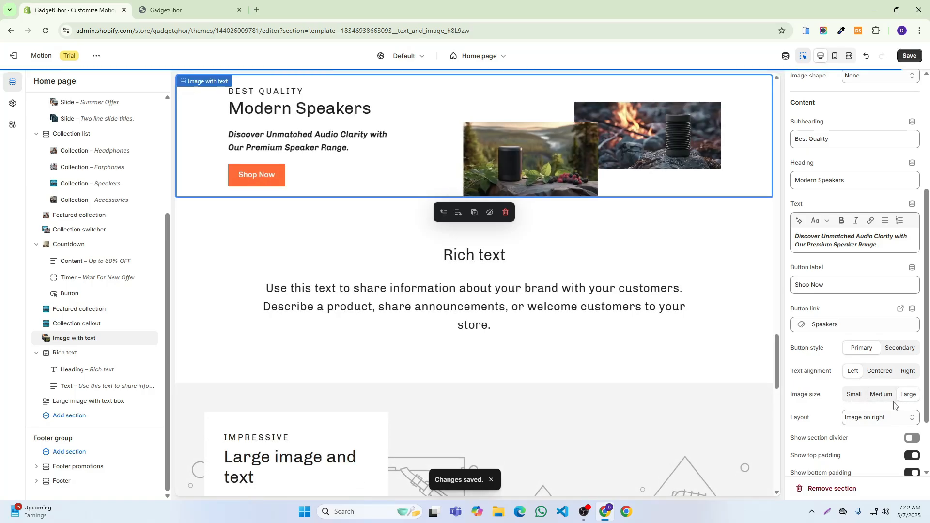
pyautogui.click(909, 56)
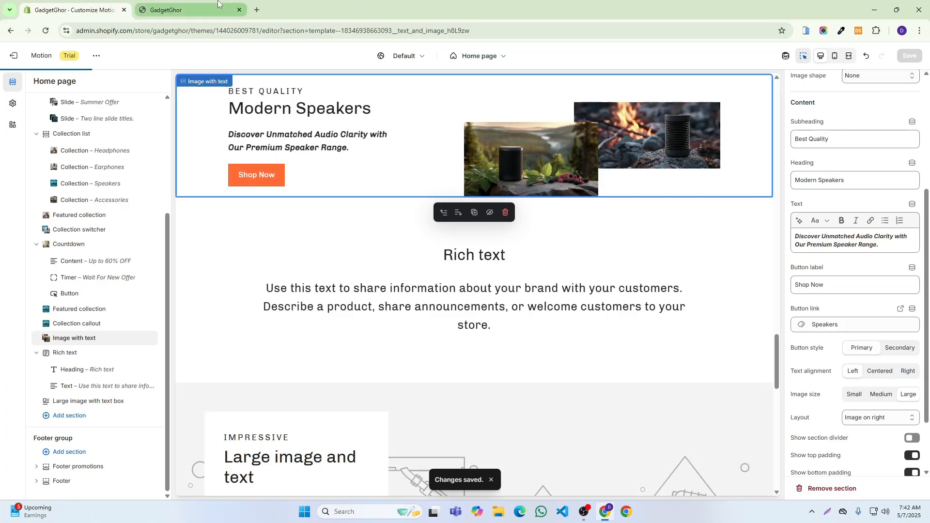
pyautogui.click(184, 10)
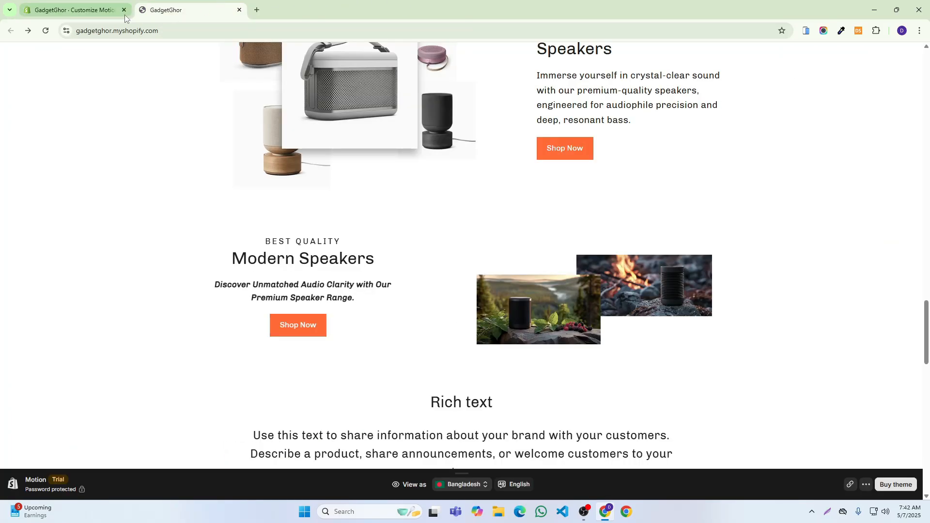
pyautogui.click(46, 31)
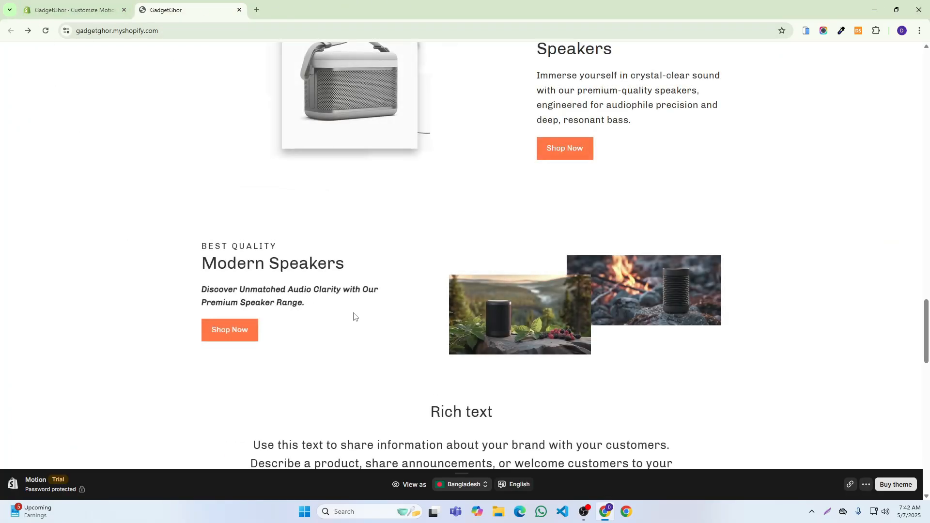
pyautogui.click(73, 10)
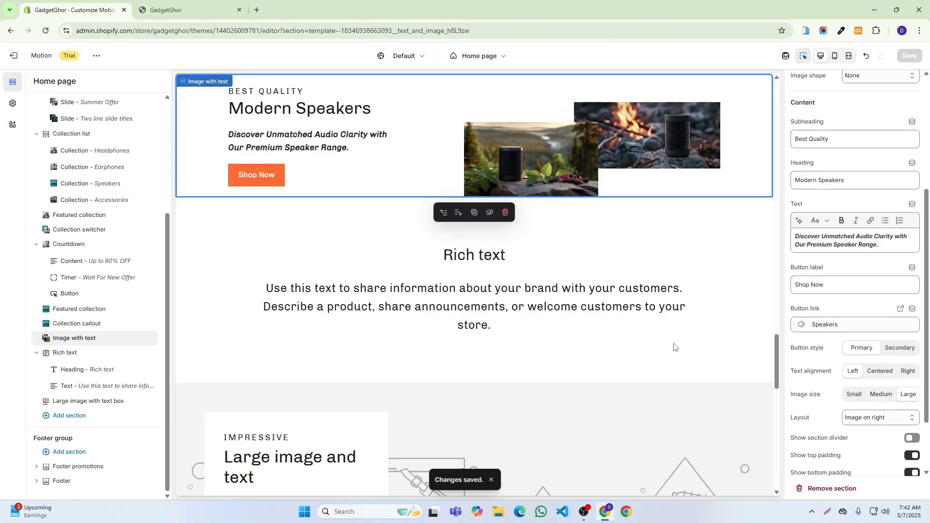
# Change the section's layout to Image on left, save the theme, and check it on the reloaded storefront.
pyautogui.click(850, 421)
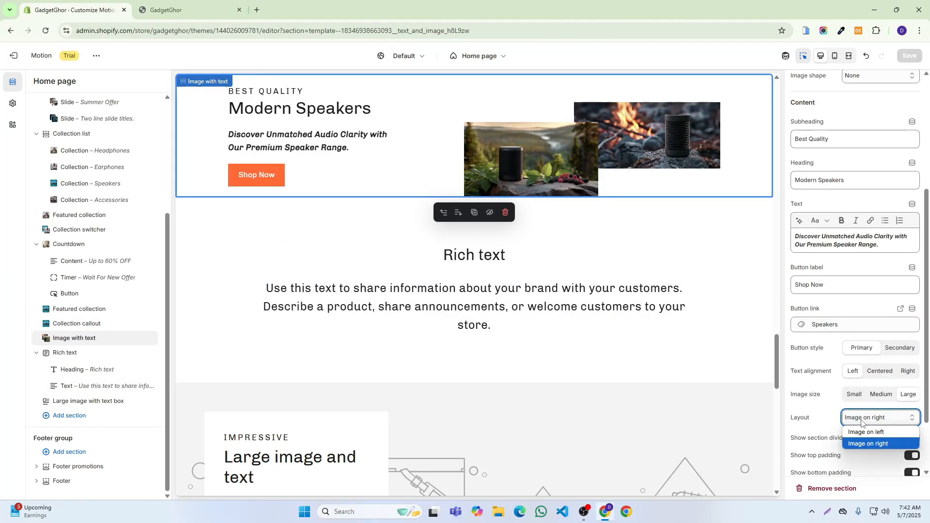
pyautogui.click(866, 432)
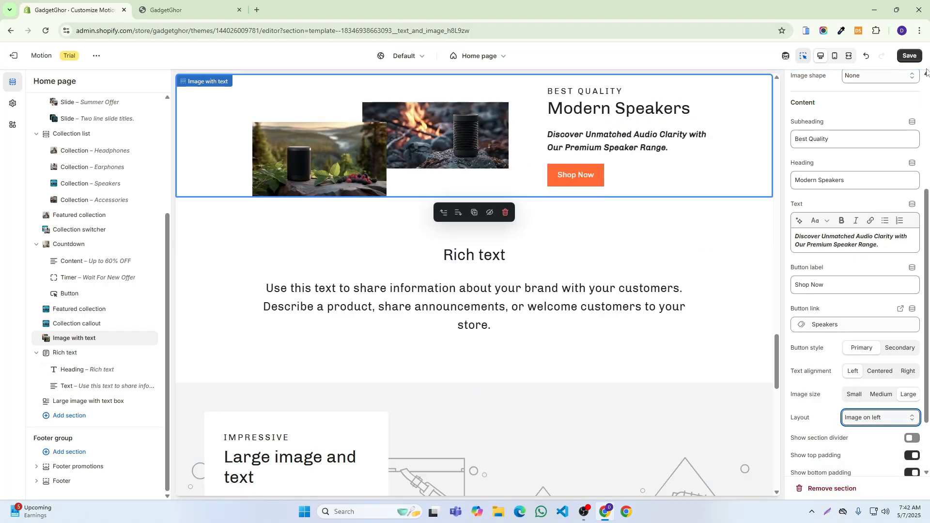
pyautogui.click(912, 58)
pyautogui.hotkey('ctrl', 'Tab')
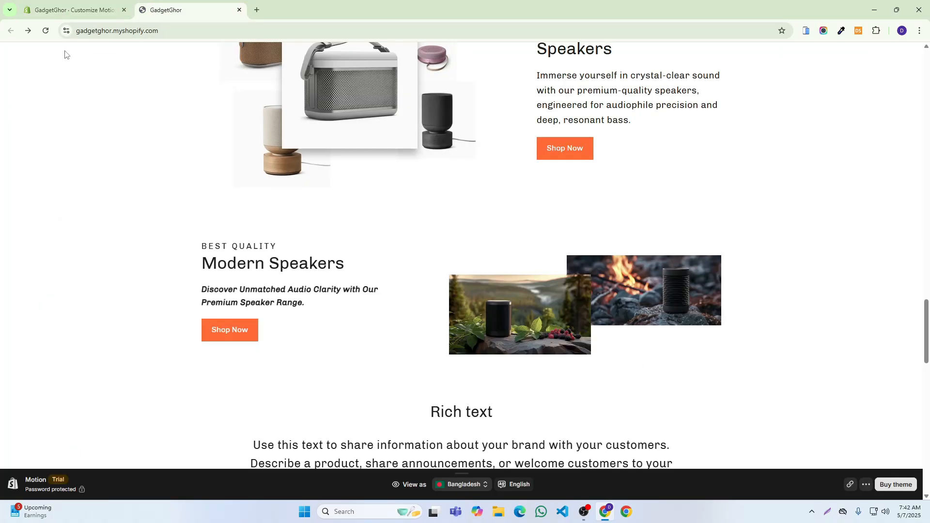
pyautogui.click(47, 32)
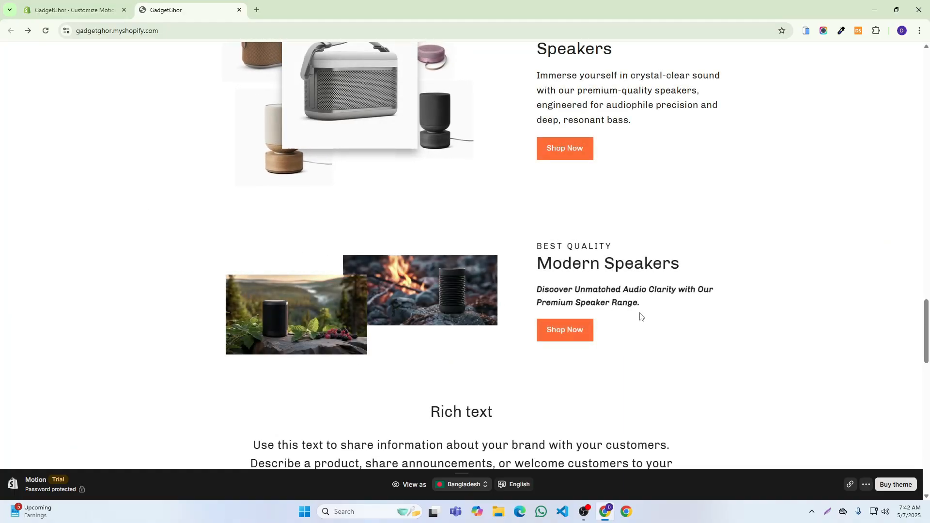
pyautogui.click(73, 10)
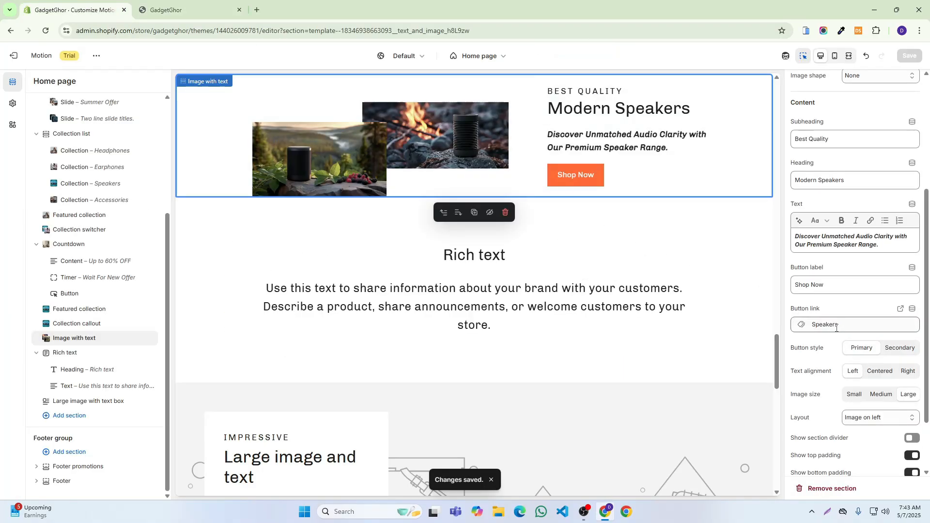
# Set the section's layout back to Image on right and save the theme.
pyautogui.click(877, 417)
pyautogui.click(862, 442)
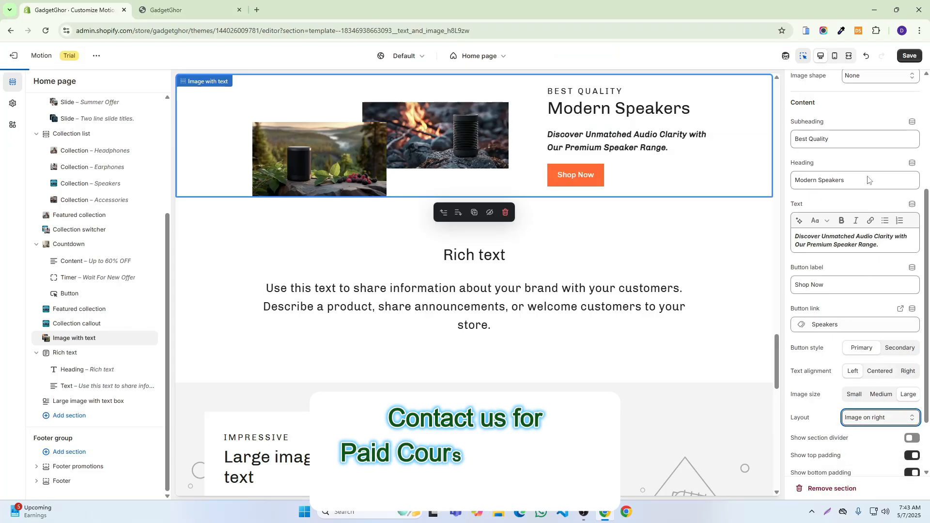
pyautogui.click(910, 60)
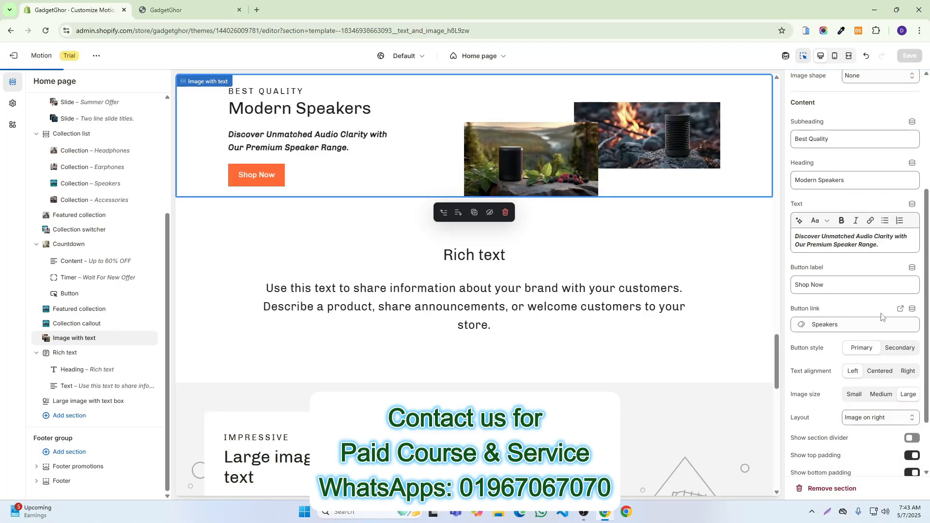
# Turn on the section divider for the Image with text section, save the theme, and check it on the reloaded storefront.
pyautogui.scroll(-2, 897, 315)
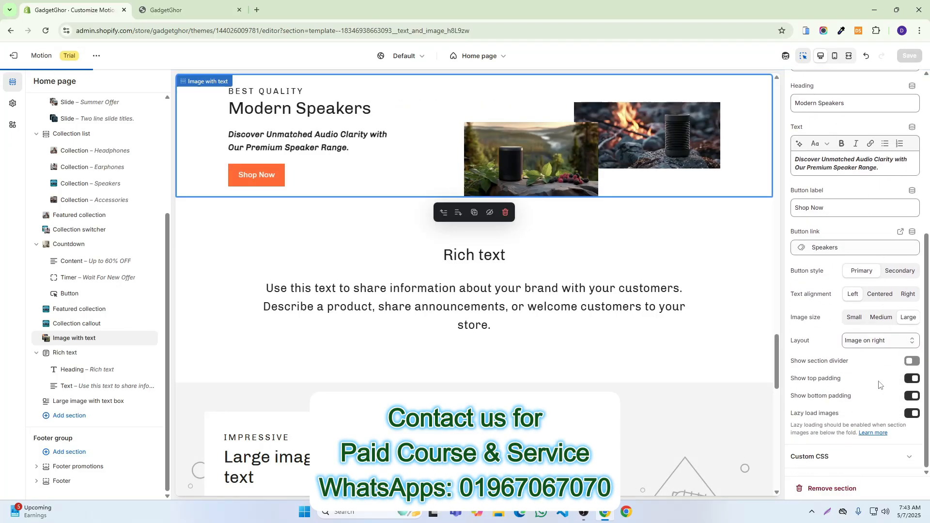
pyautogui.click(914, 362)
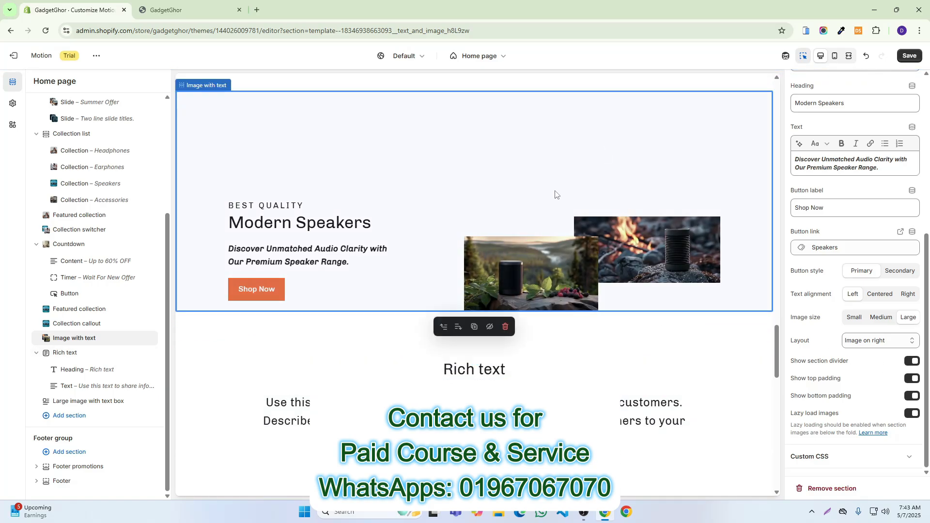
pyautogui.scroll(3, 538, 190)
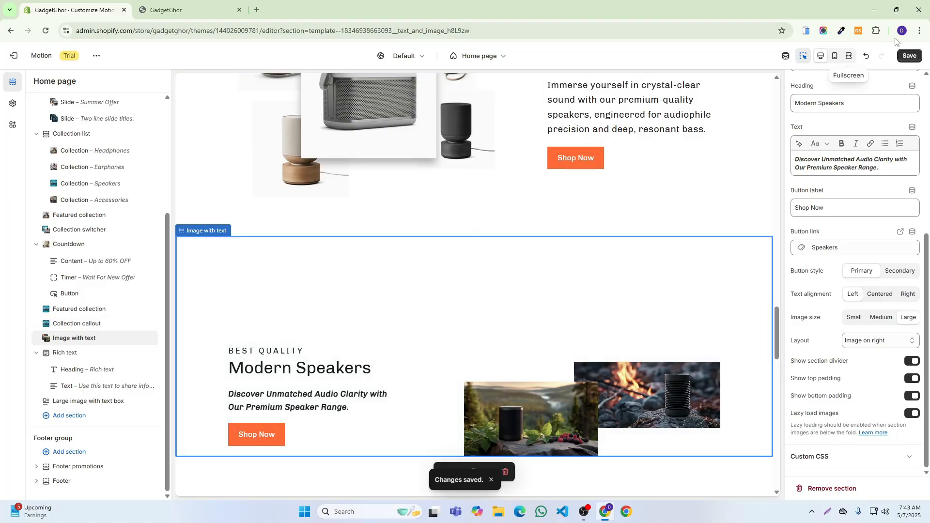
pyautogui.click(178, 2)
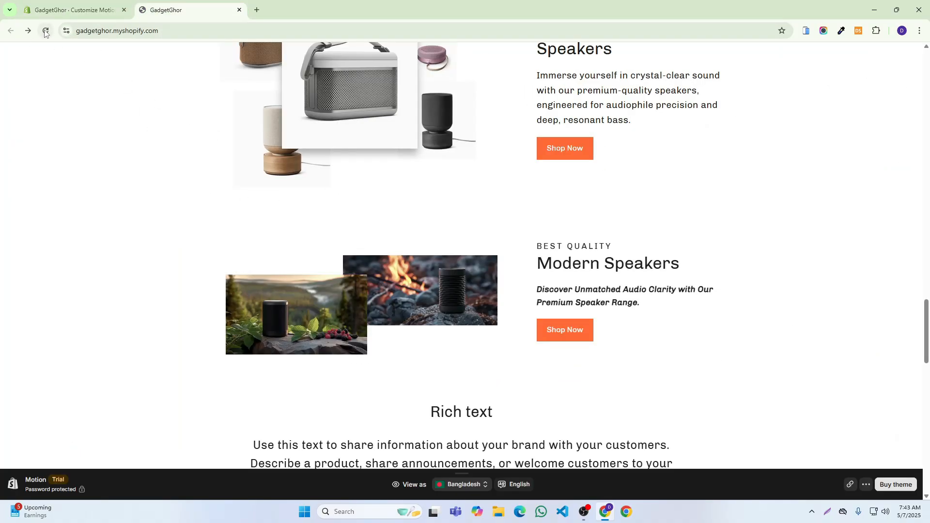
pyautogui.press('F5')
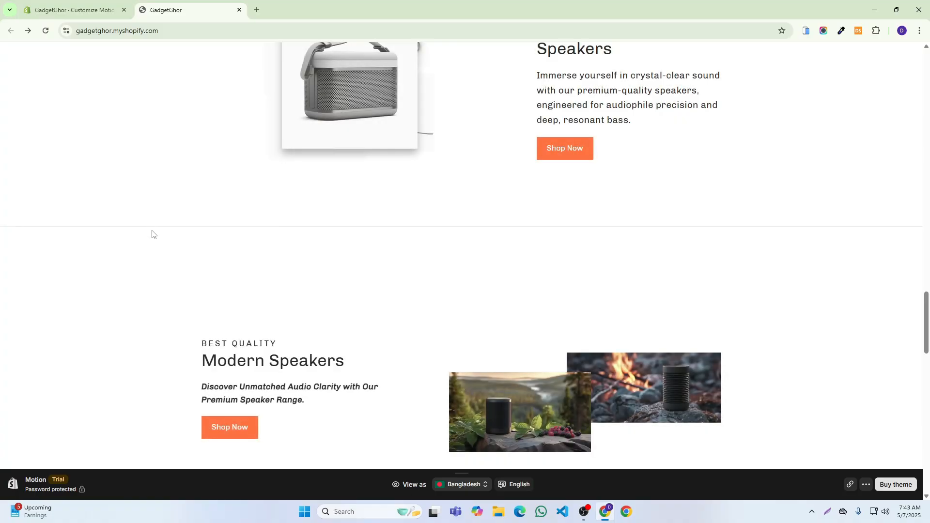
pyautogui.click(92, 4)
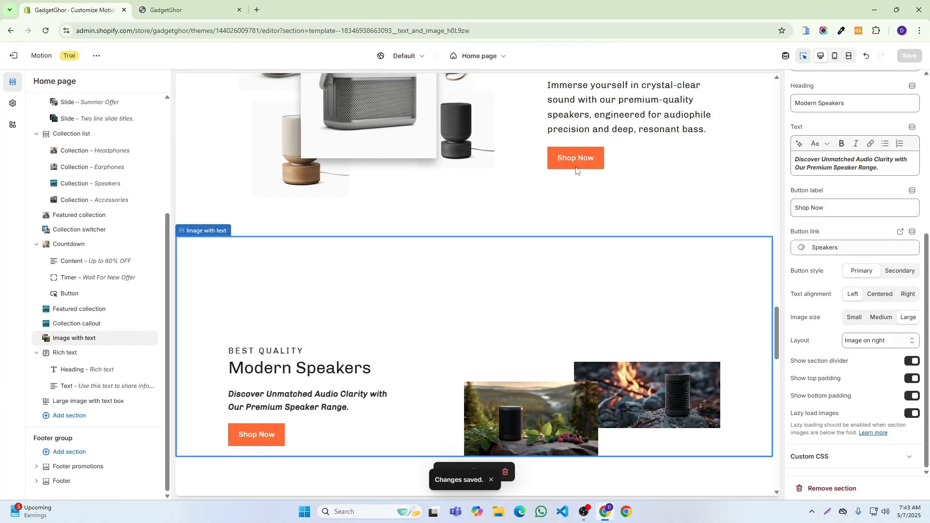
# Turn the section divider back off, keep top padding on, save the theme, and reload the storefront.
pyautogui.click(910, 361)
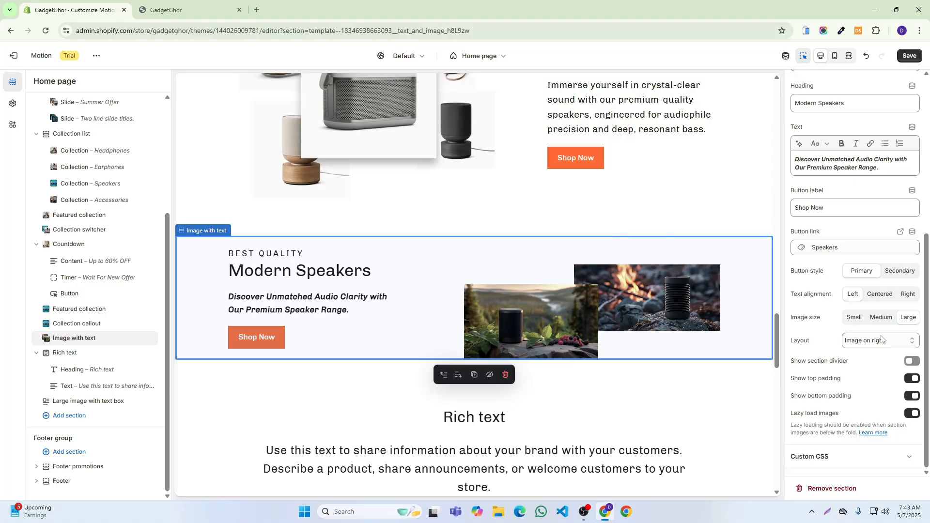
pyautogui.click(911, 381)
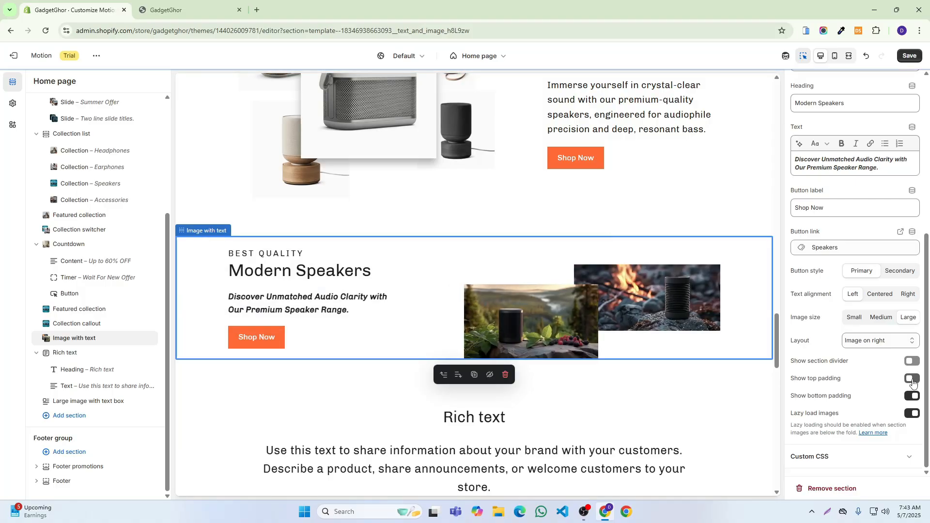
pyautogui.click(911, 381)
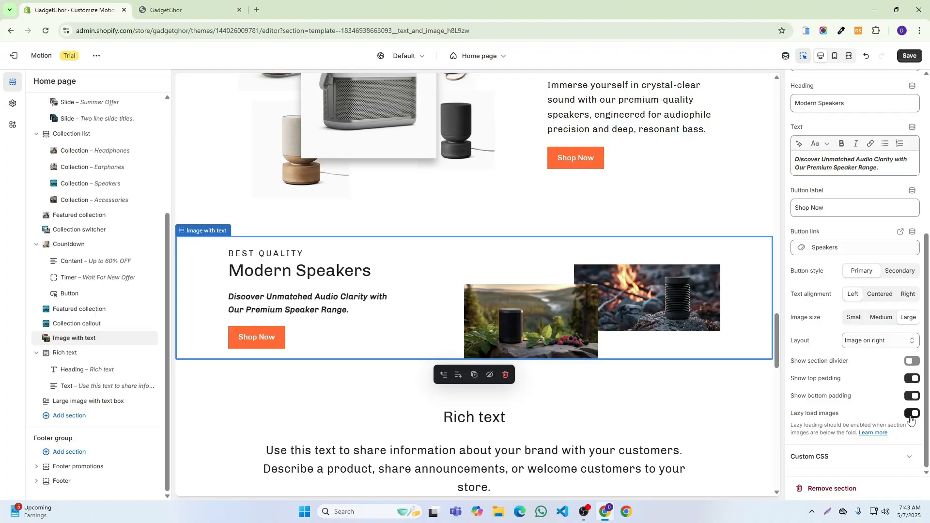
pyautogui.click(909, 55)
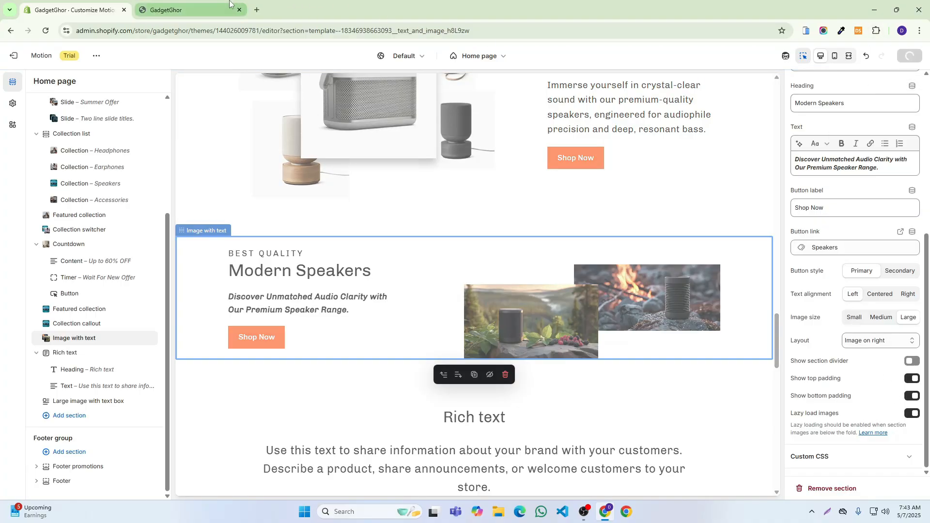
pyautogui.click(194, 7)
pyautogui.click(47, 31)
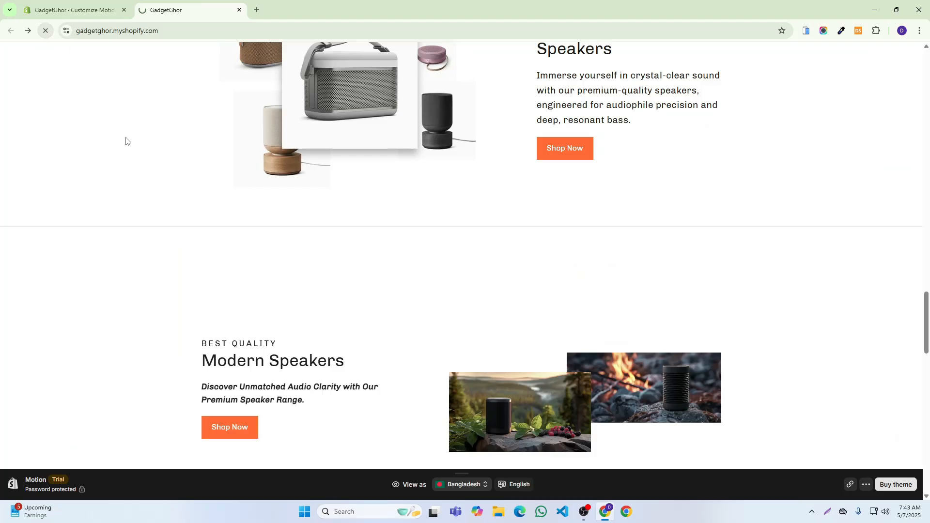
pyautogui.click(92, 6)
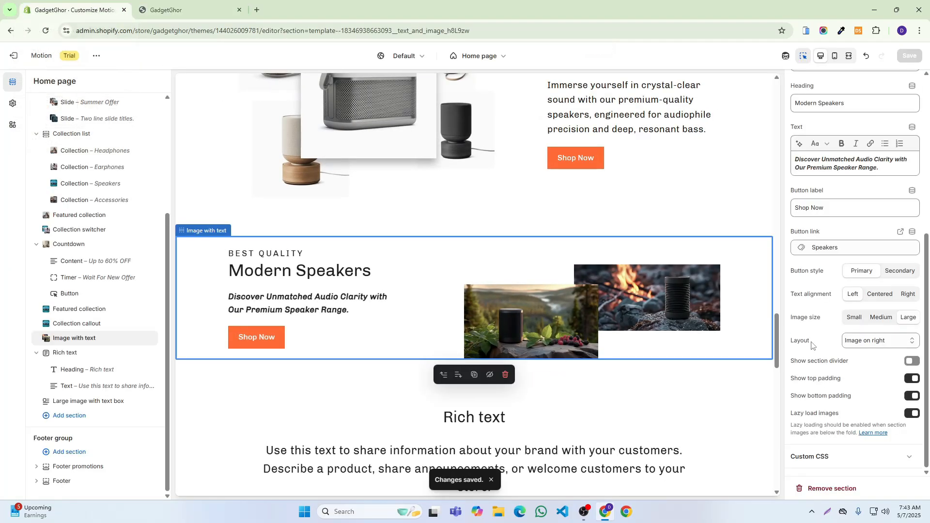
pyautogui.scroll(3, 875, 381)
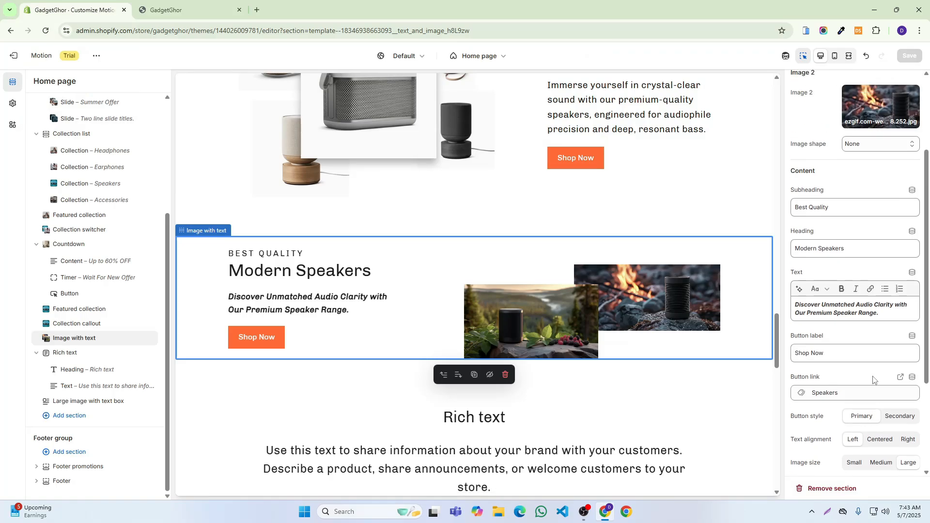
pyautogui.scroll(3, 867, 349)
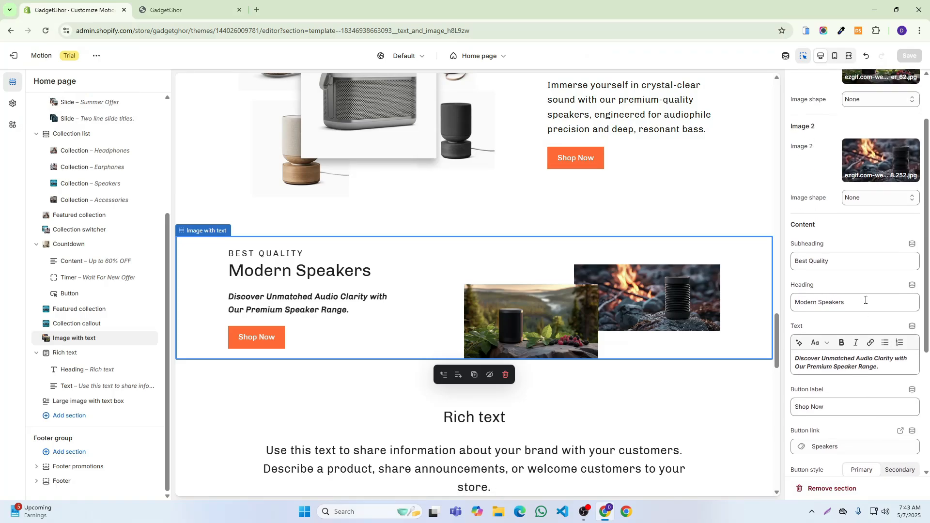